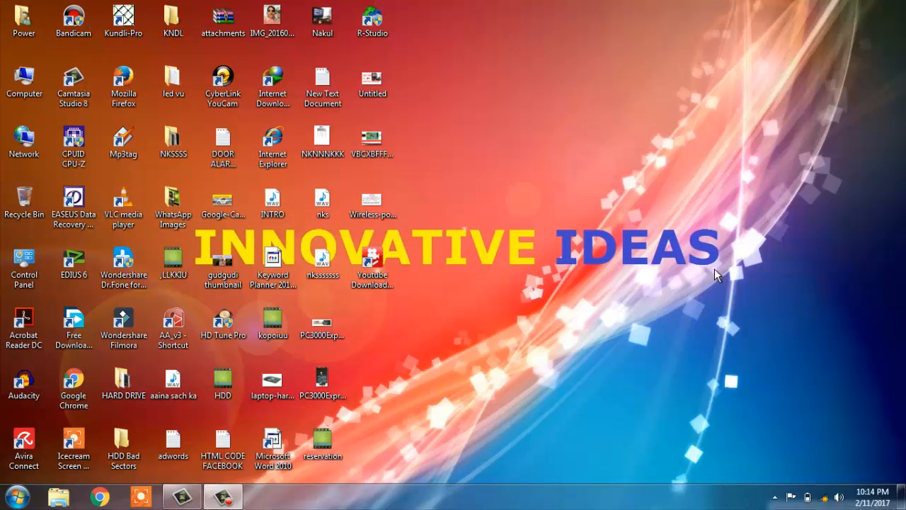
Refresh the desktop several times from its shortcut menu
{"action": "right_click", "coordinate": [580, 164]}
{"action": "left_click", "coordinate": [615, 221]}
{"action": "right_click", "coordinate": [560, 150]}
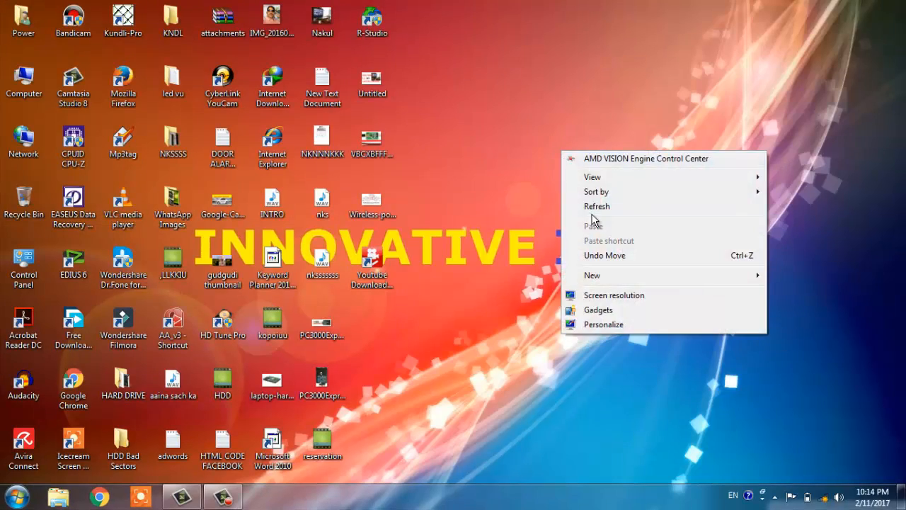
{"action": "left_click", "coordinate": [602, 205]}
{"action": "right_click", "coordinate": [541, 125]}
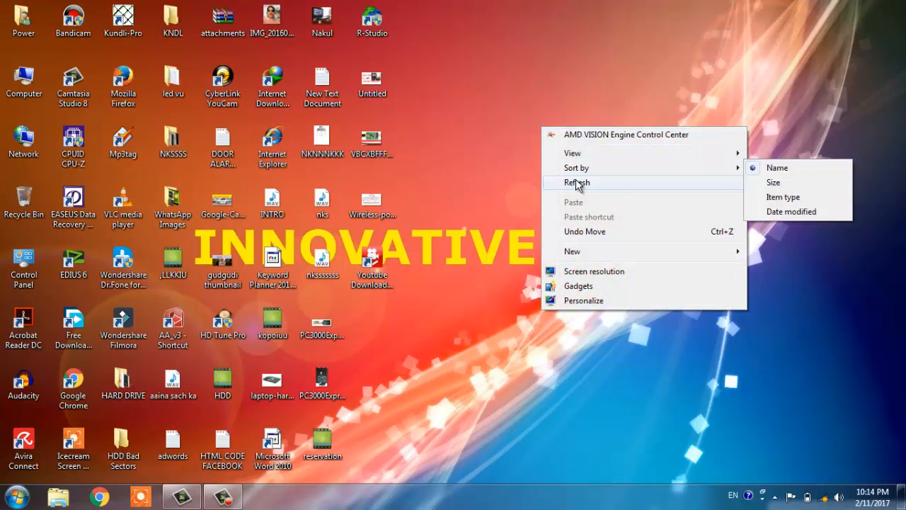
{"action": "left_click", "coordinate": [577, 182]}
{"action": "right_click", "coordinate": [547, 147]}
{"action": "left_click", "coordinate": [580, 203]}
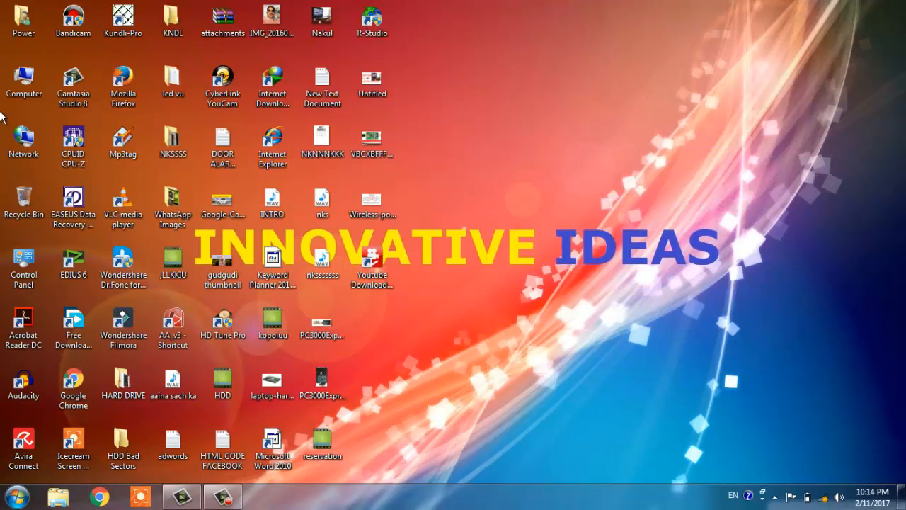
From Computer, browse Local Disk (E:) > hd tune full > HD.Tune.Pro and launch the fo-hdt55 setup
{"action": "key", "text": "super+e"}
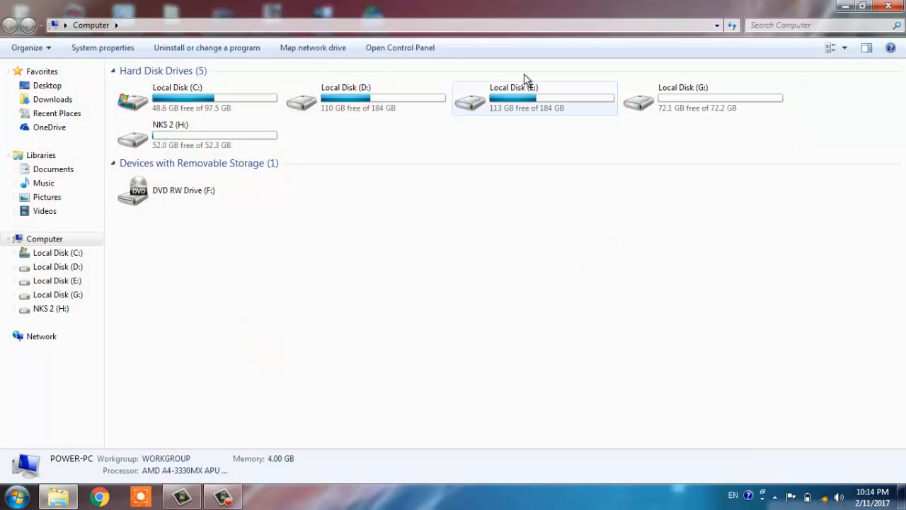
{"action": "double_click", "coordinate": [524, 73]}
{"action": "double_click", "coordinate": [524, 73]}
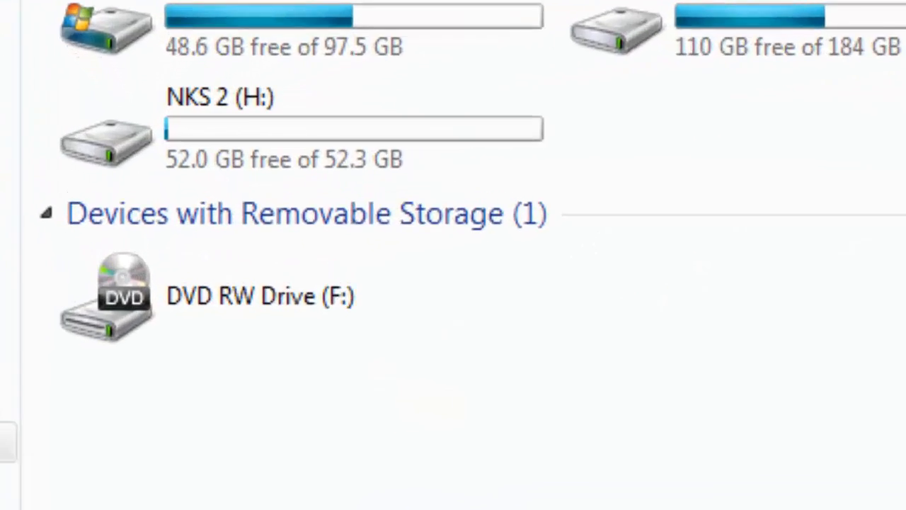
{"action": "double_click", "coordinate": [623, 92]}
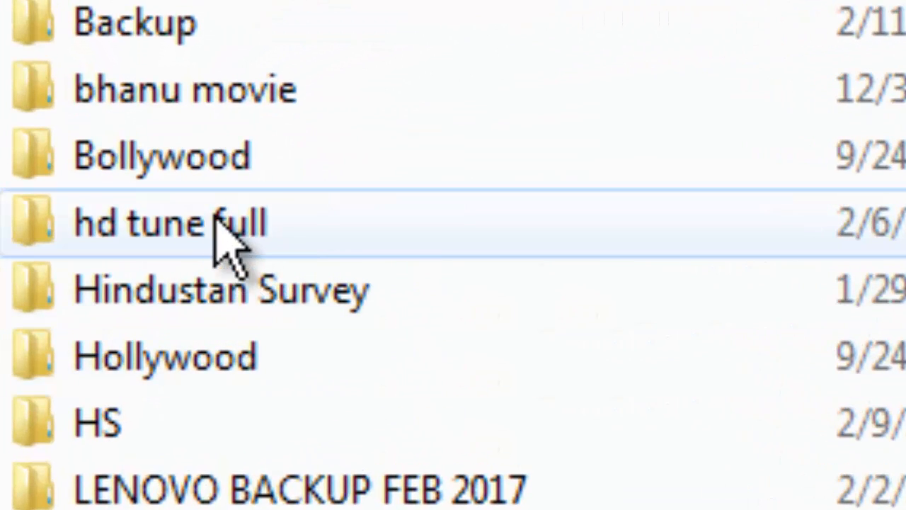
{"action": "mouse_move", "coordinate": [169, 223]}
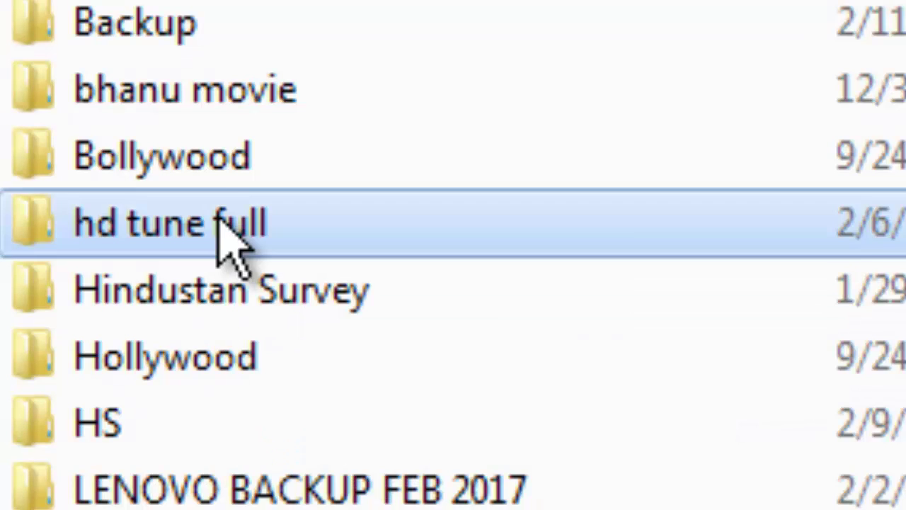
{"action": "double_click", "coordinate": [225, 233]}
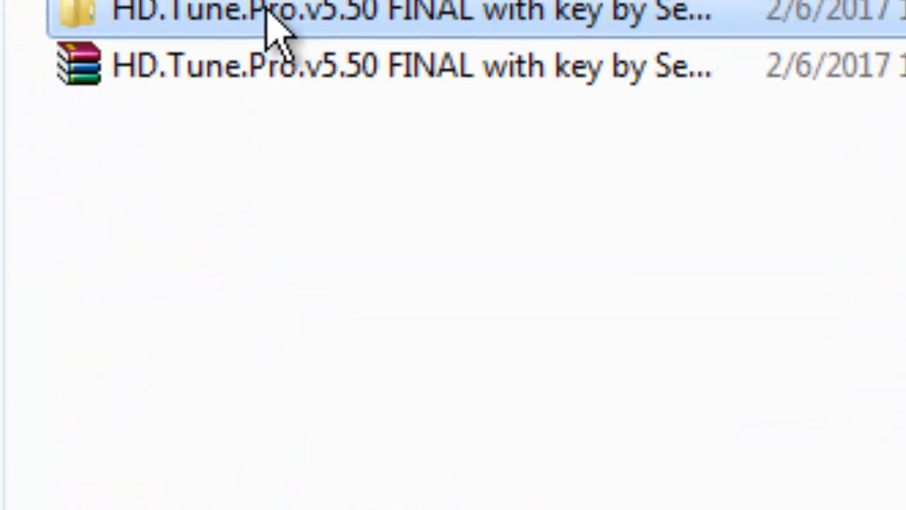
{"action": "double_click", "coordinate": [269, 22]}
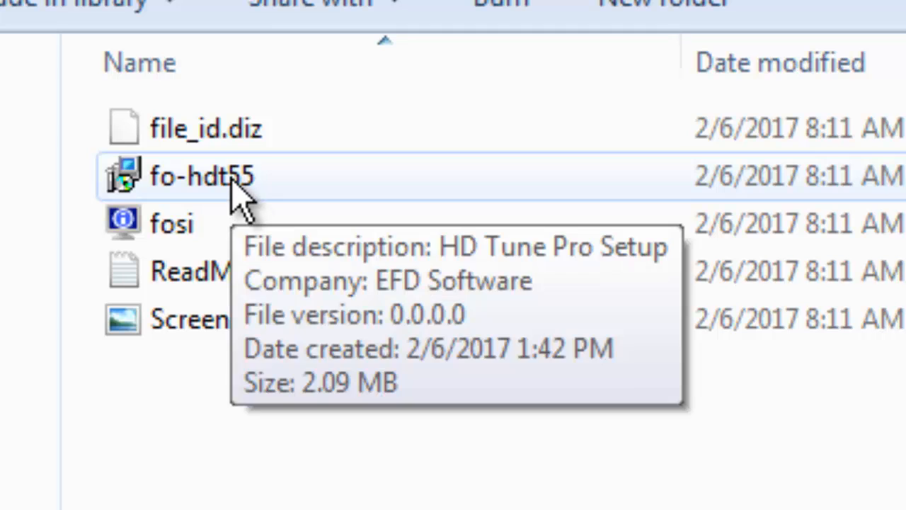
{"action": "double_click", "coordinate": [232, 183]}
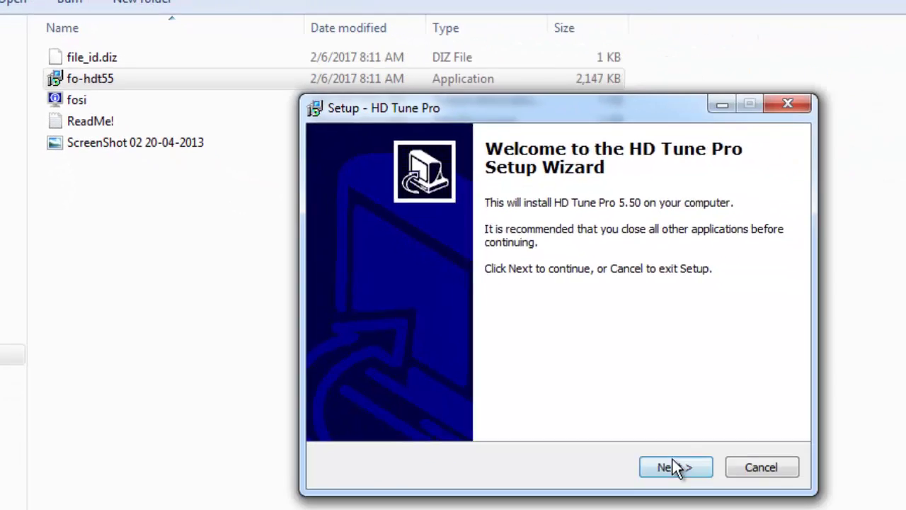
Accept the license, step through the wizard defaults and finish with HD Tune Pro launching
{"action": "left_click", "coordinate": [674, 467]}
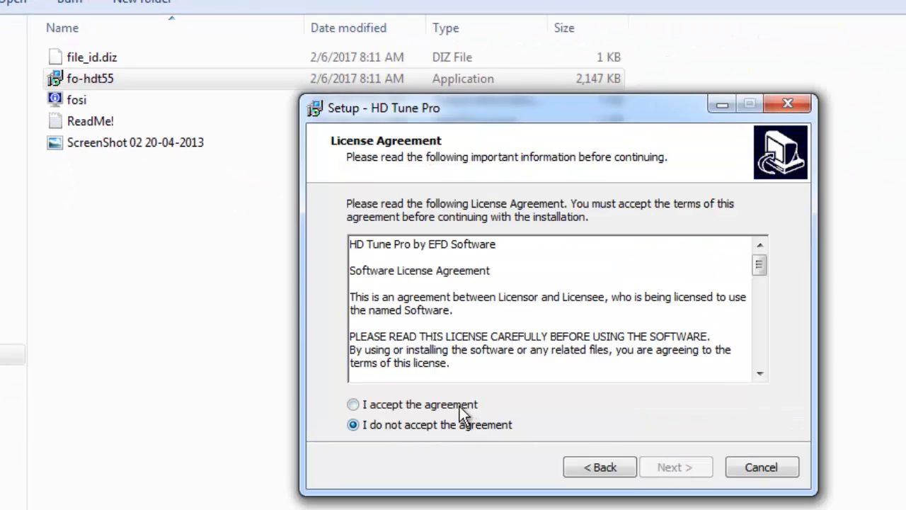
{"action": "left_click", "coordinate": [455, 404]}
{"action": "left_click", "coordinate": [630, 456]}
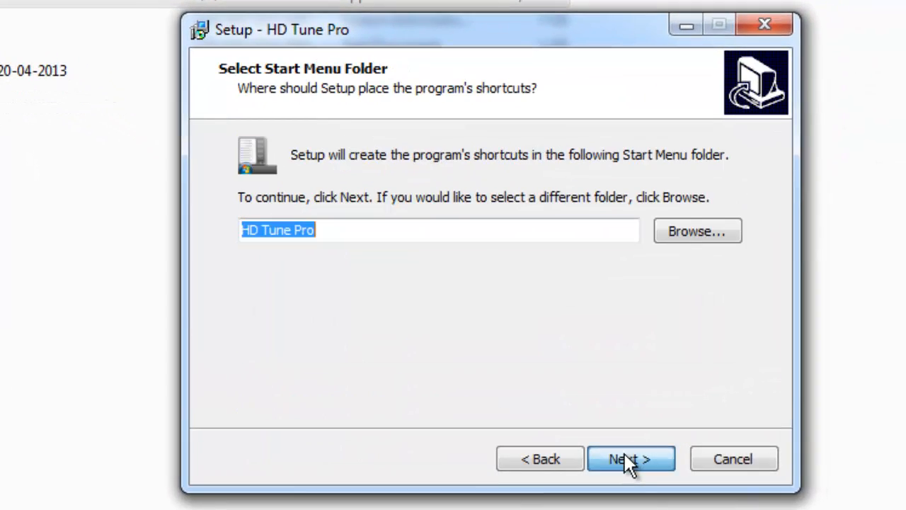
{"action": "left_click", "coordinate": [624, 456]}
{"action": "left_click", "coordinate": [624, 456]}
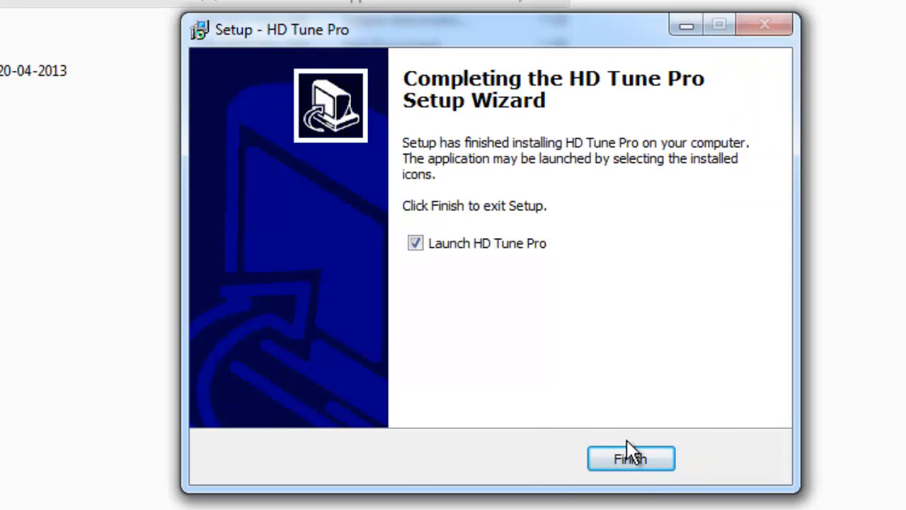
{"action": "left_click", "coordinate": [629, 456]}
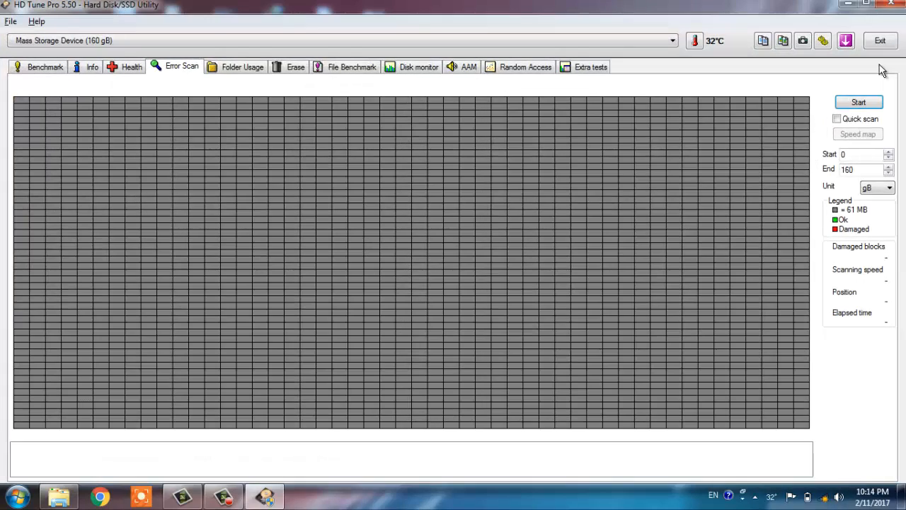
On Error Scan, select Mass Storage Device (160 gB) after trying the 500 gB drive, with Quick scan on
{"action": "left_click", "coordinate": [848, 8]}
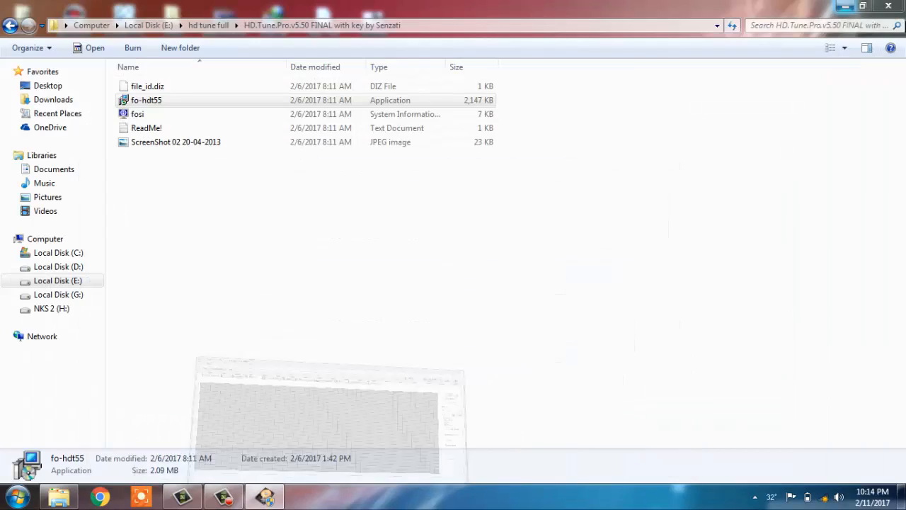
{"action": "left_click", "coordinate": [849, 5]}
{"action": "left_click", "coordinate": [261, 496]}
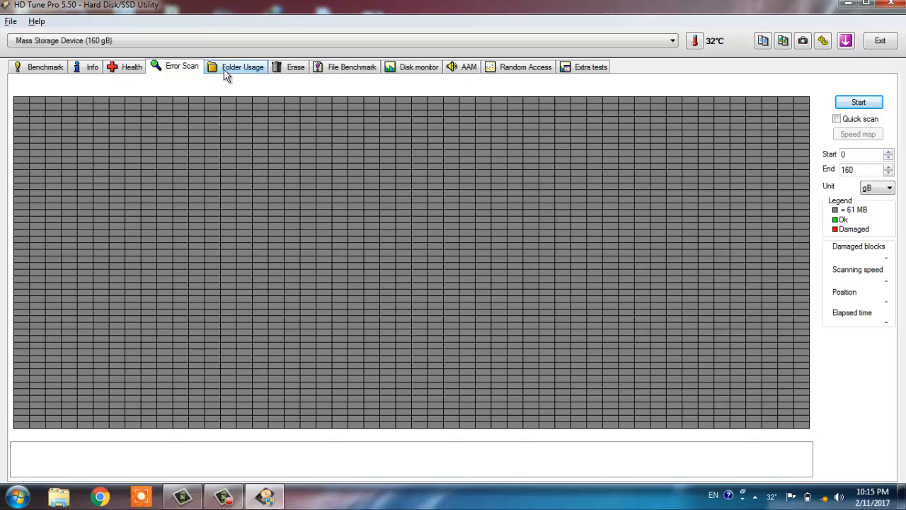
{"action": "left_click", "coordinate": [675, 44]}
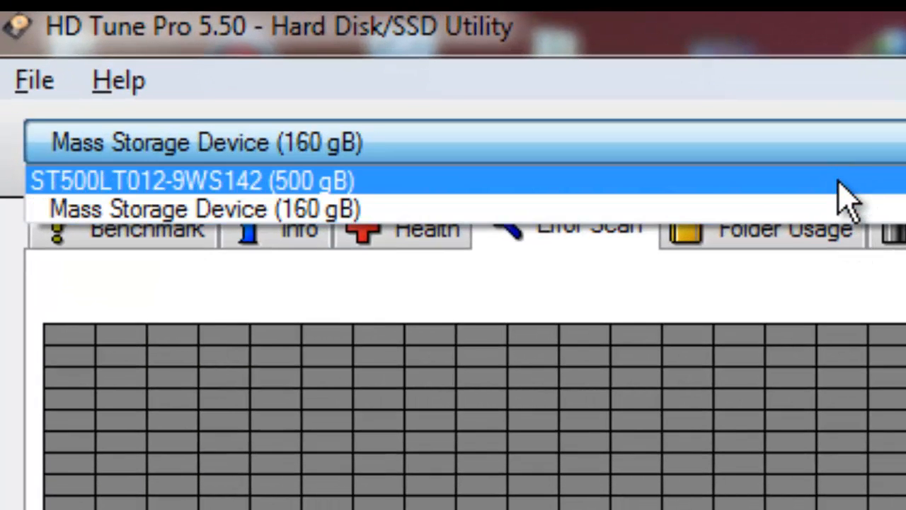
{"action": "left_click", "coordinate": [393, 180]}
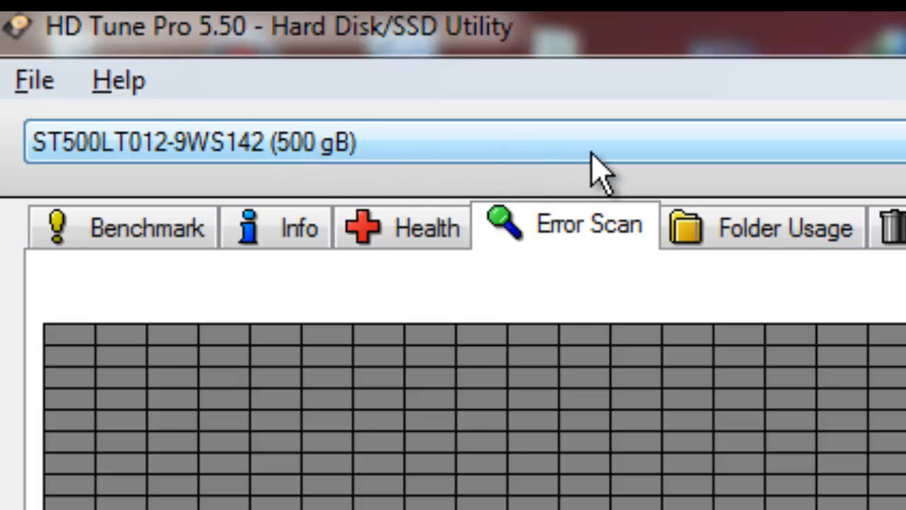
{"action": "left_click", "coordinate": [869, 145]}
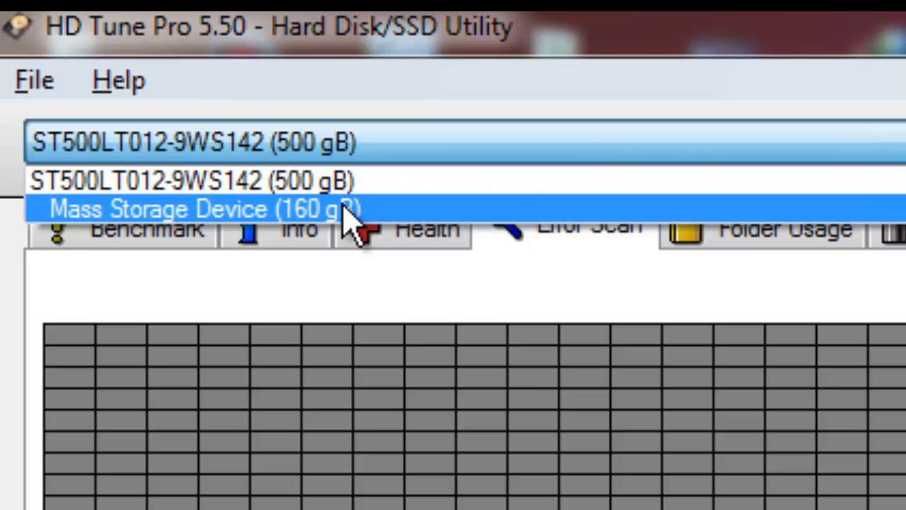
{"action": "left_click", "coordinate": [375, 212]}
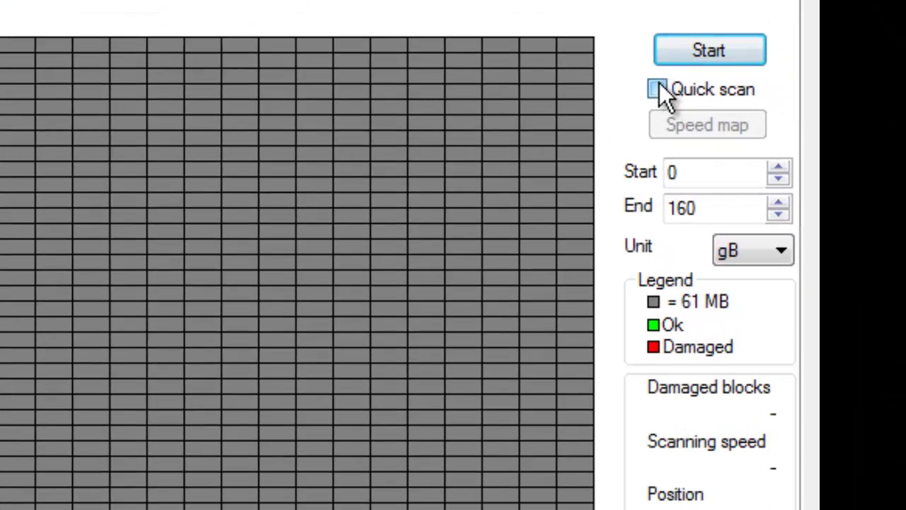
{"action": "left_click", "coordinate": [657, 89]}
Start the quick error scan of the 160 gB drive
{"action": "left_click", "coordinate": [699, 52]}
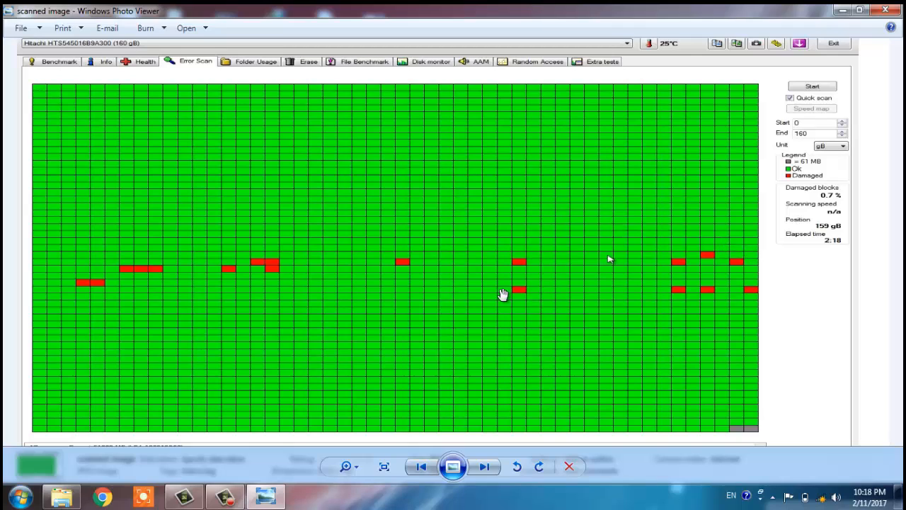
Launch Calculator from Start and compute 23 × 50 = 1150, then × 61 = 70150
{"action": "left_click", "coordinate": [19, 496]}
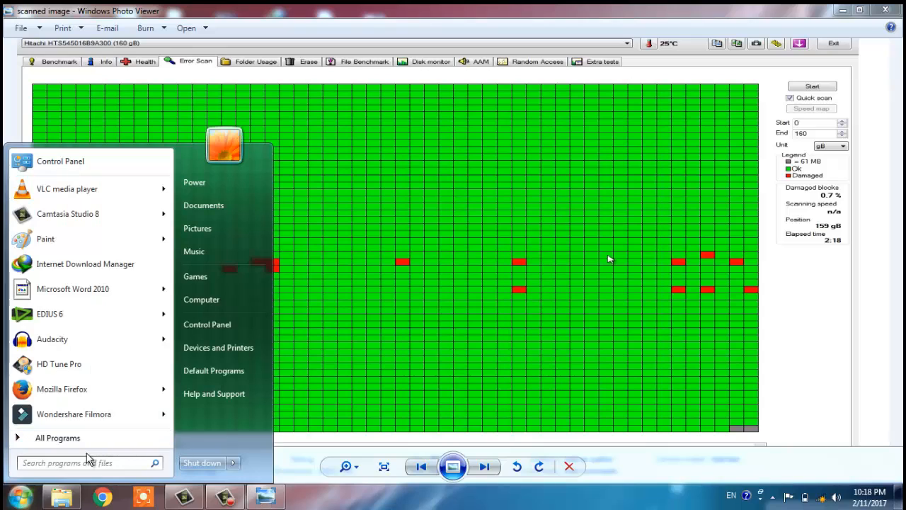
{"action": "type", "text": "ca"}
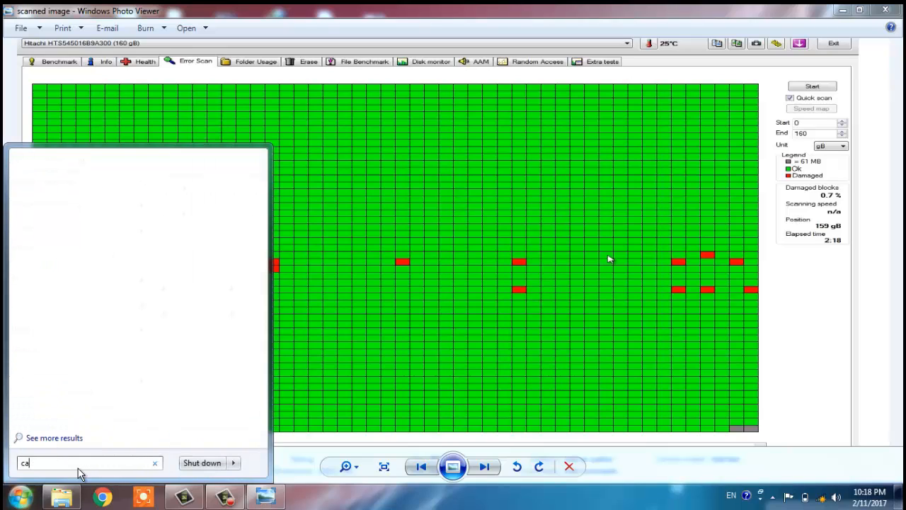
{"action": "type", "text": "lc"}
{"action": "key", "text": "Return"}
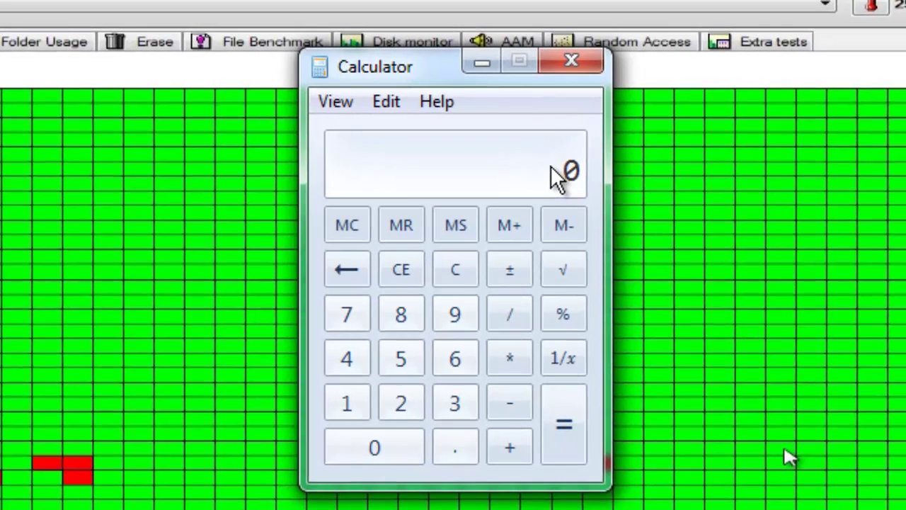
{"action": "type", "text": "23"}
{"action": "key", "text": "asterisk"}
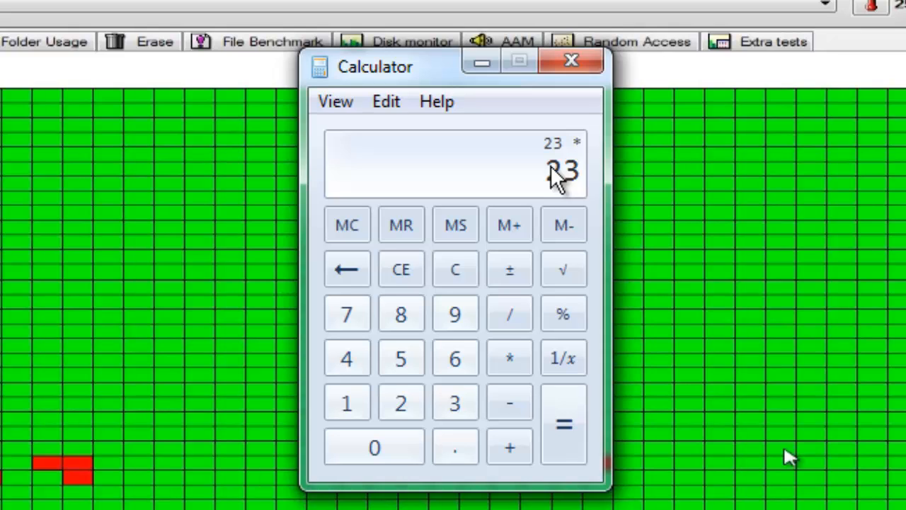
{"action": "type", "text": "50"}
{"action": "key", "text": "Return"}
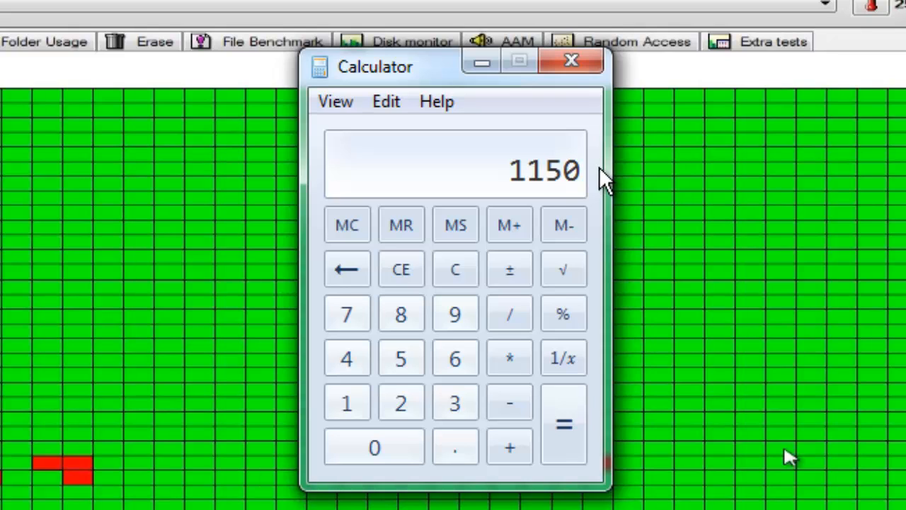
{"action": "key", "text": "asterisk"}
{"action": "type", "text": "6"}
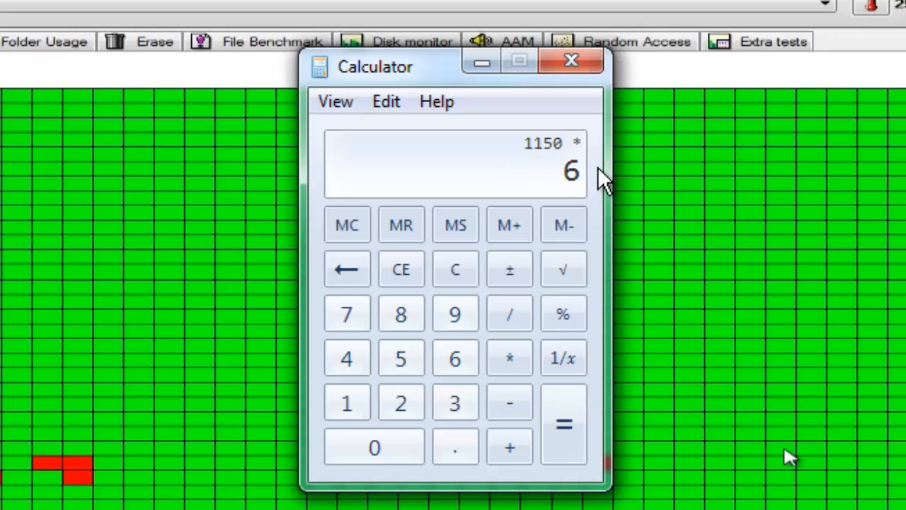
{"action": "type", "text": "1"}
{"action": "key", "text": "Return"}
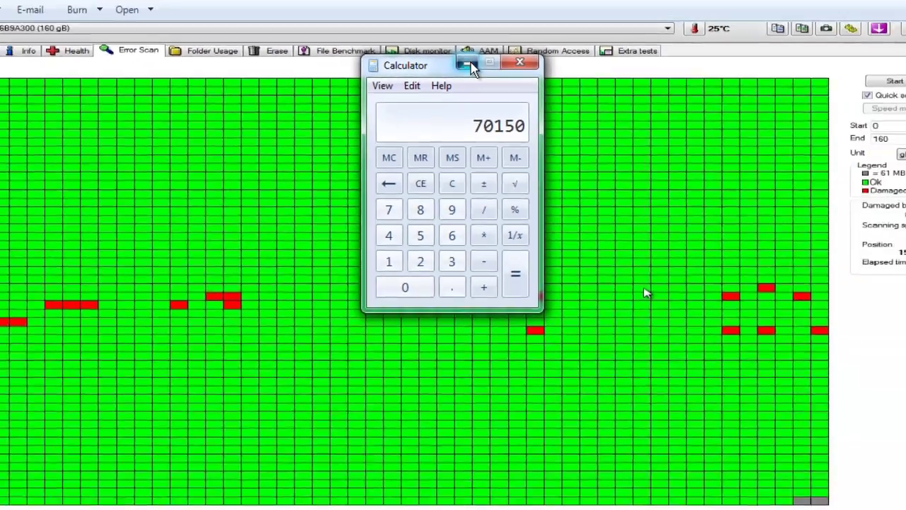
Minimize Calculator and Photo Viewer, then create a new text document named 70150 in the folder
{"action": "left_click", "coordinate": [481, 66]}
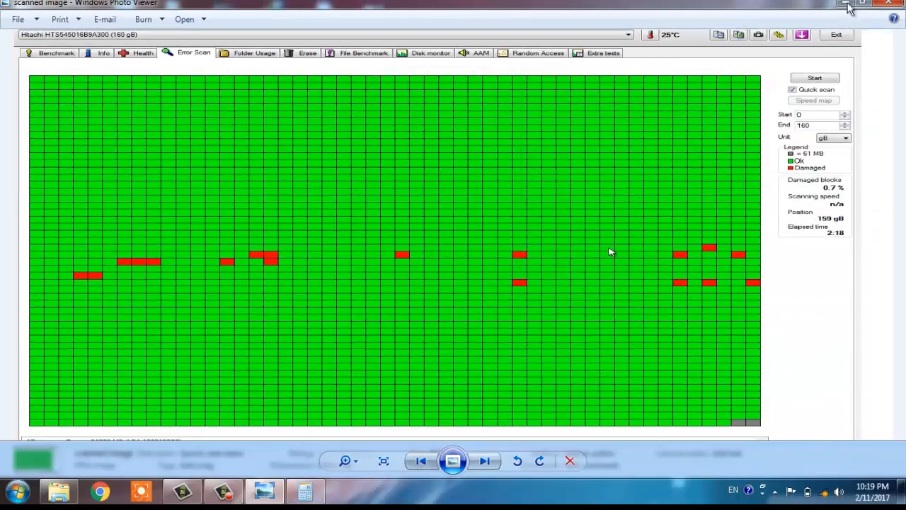
{"action": "left_click", "coordinate": [848, 7]}
{"action": "left_click", "coordinate": [484, 212]}
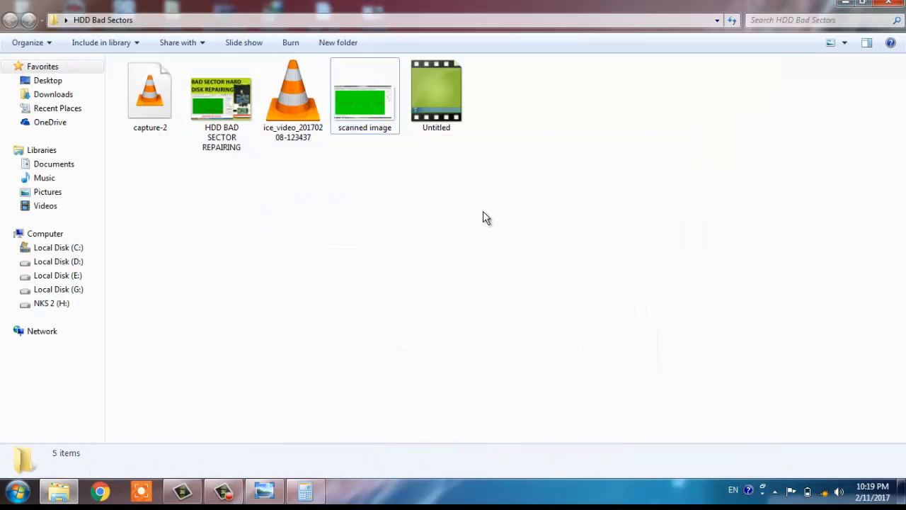
{"action": "right_click", "coordinate": [477, 211]}
{"action": "mouse_move", "coordinate": [507, 389]}
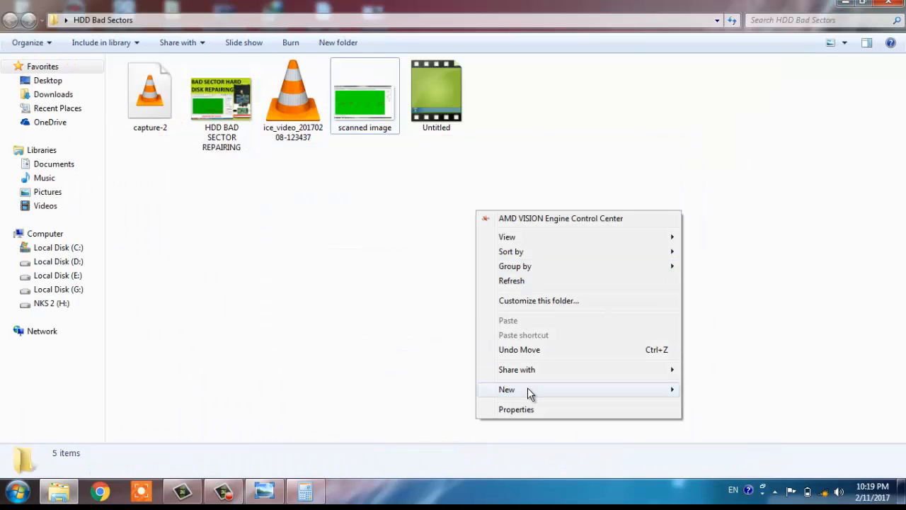
{"action": "left_click", "coordinate": [708, 361]}
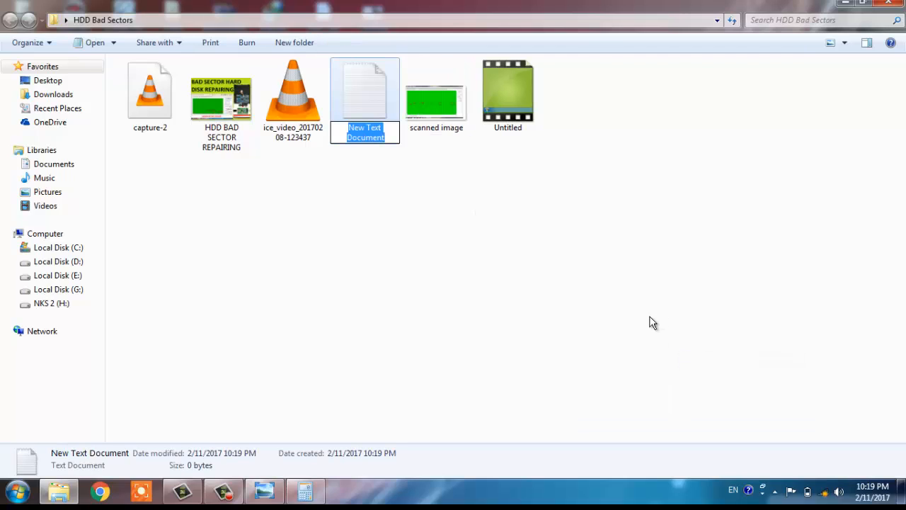
{"action": "type", "text": "70"}
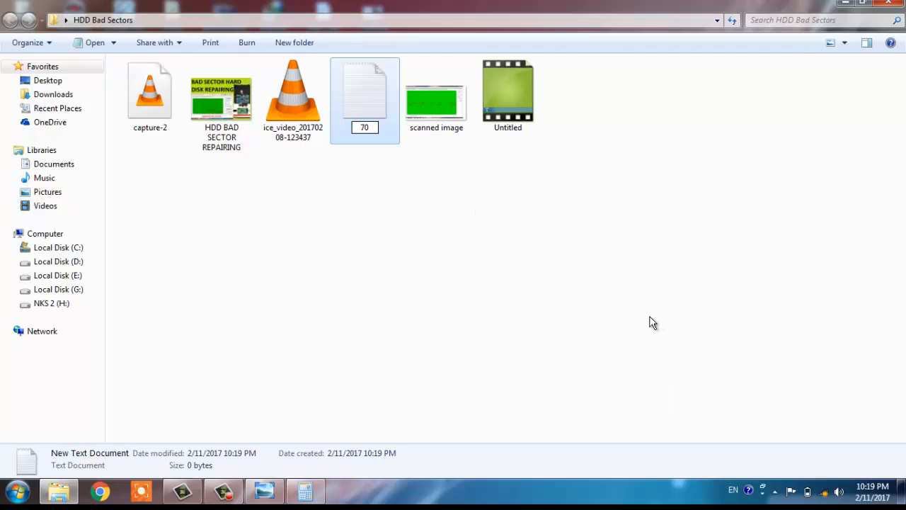
{"action": "type", "text": "150"}
{"action": "left_click", "coordinate": [387, 299]}
Create a second new text document and bring the scan image back to front
{"action": "right_click", "coordinate": [290, 253]}
{"action": "mouse_move", "coordinate": [320, 427]}
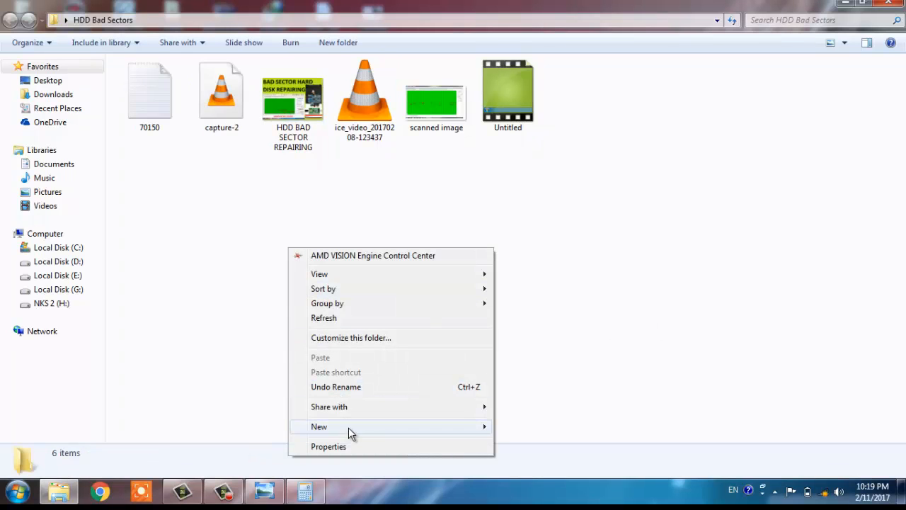
{"action": "left_click", "coordinate": [554, 397]}
{"action": "left_click", "coordinate": [557, 338]}
{"action": "left_click", "coordinate": [280, 500]}
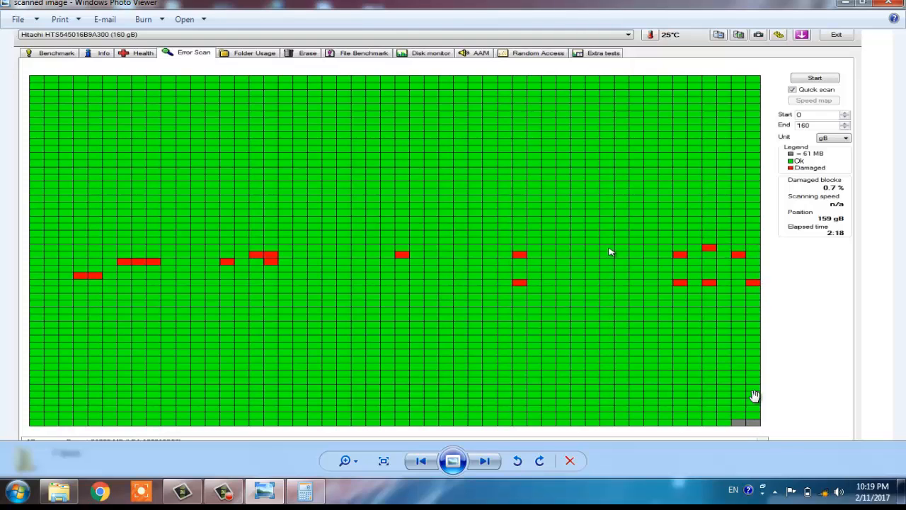
Restore Calculator, clear it and compute 19 × 50 = 950, then 950 × 61 = 57950
{"action": "left_click", "coordinate": [305, 491]}
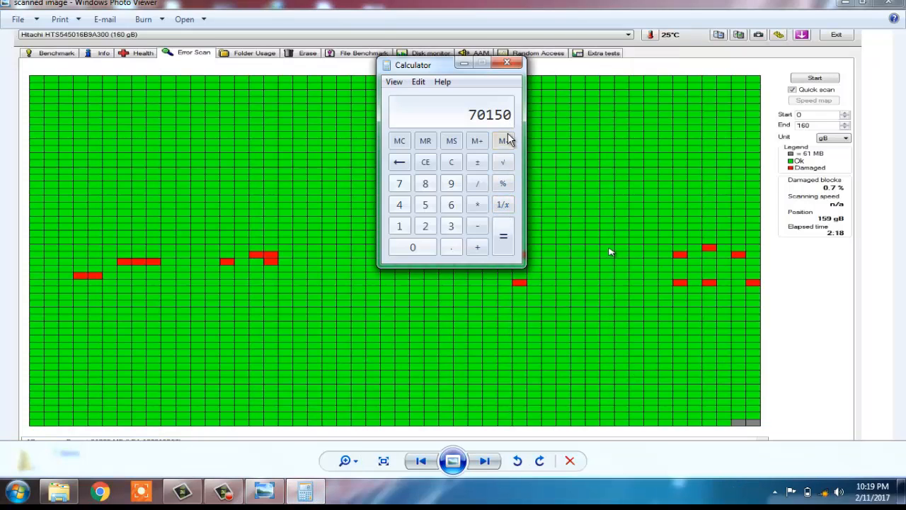
{"action": "key", "text": "Escape"}
{"action": "type", "text": "50"}
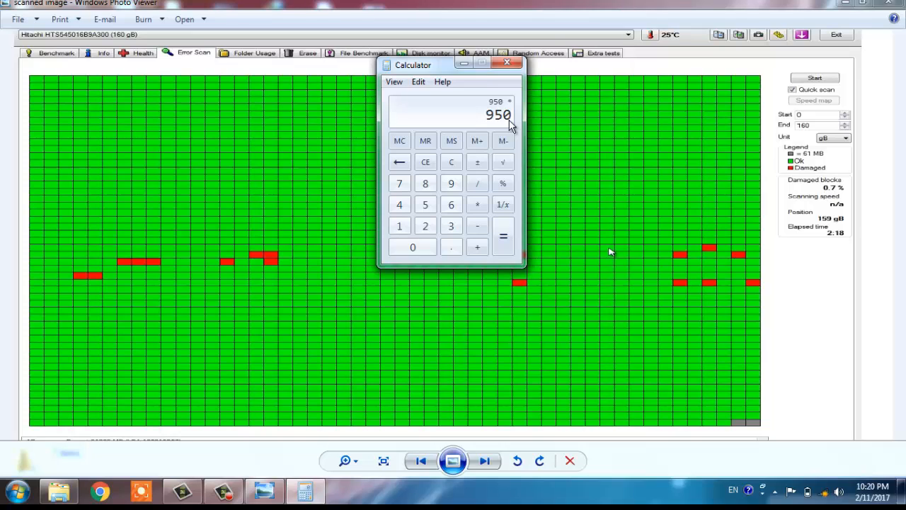
{"action": "type", "text": "61"}
{"action": "key", "text": "Return"}
Close Calculator, rename the second text document to 57950 and bring the scan image back
{"action": "left_click", "coordinate": [846, 3]}
{"action": "left_click", "coordinate": [506, 64]}
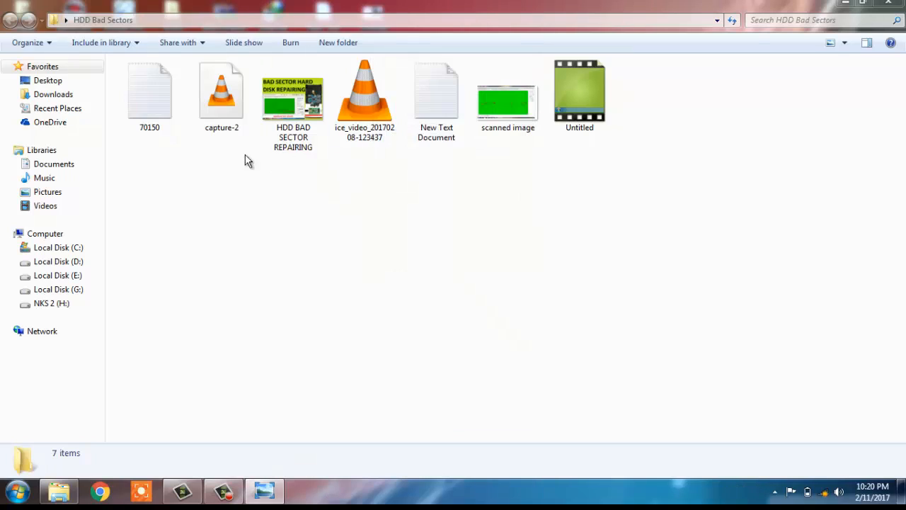
{"action": "left_click", "coordinate": [446, 123]}
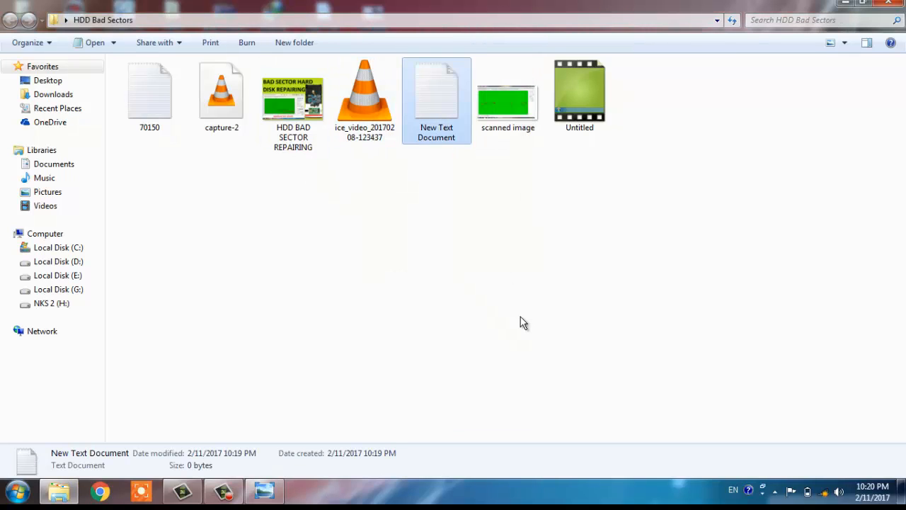
{"action": "key", "text": "F2"}
{"action": "type", "text": "5"}
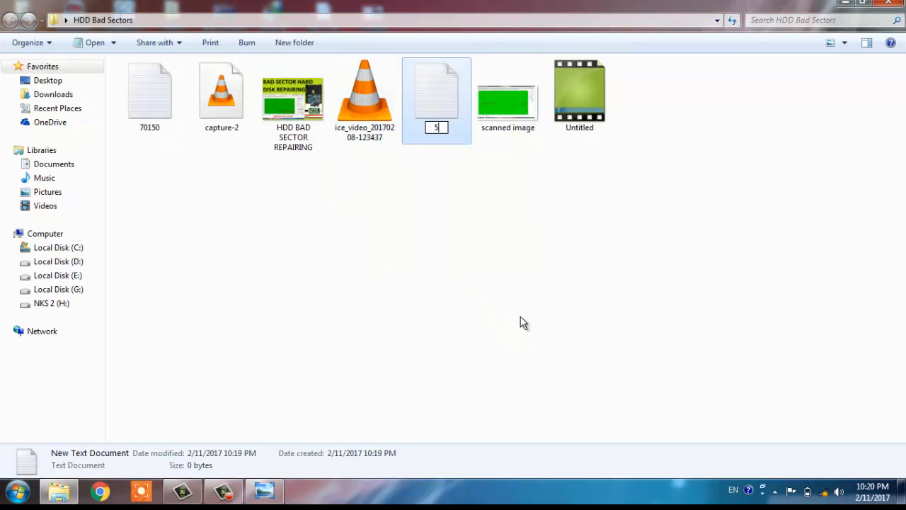
{"action": "type", "text": "7950"}
{"action": "left_click", "coordinate": [520, 322]}
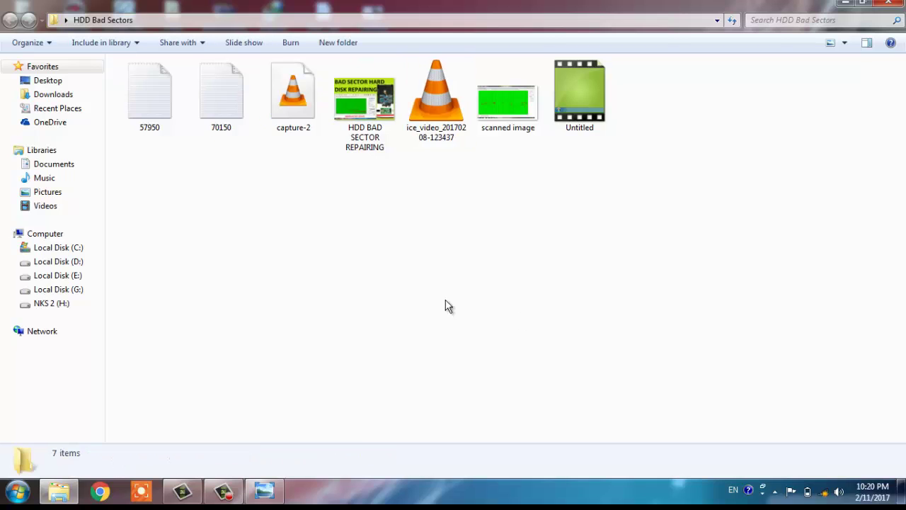
{"action": "left_click", "coordinate": [262, 491]}
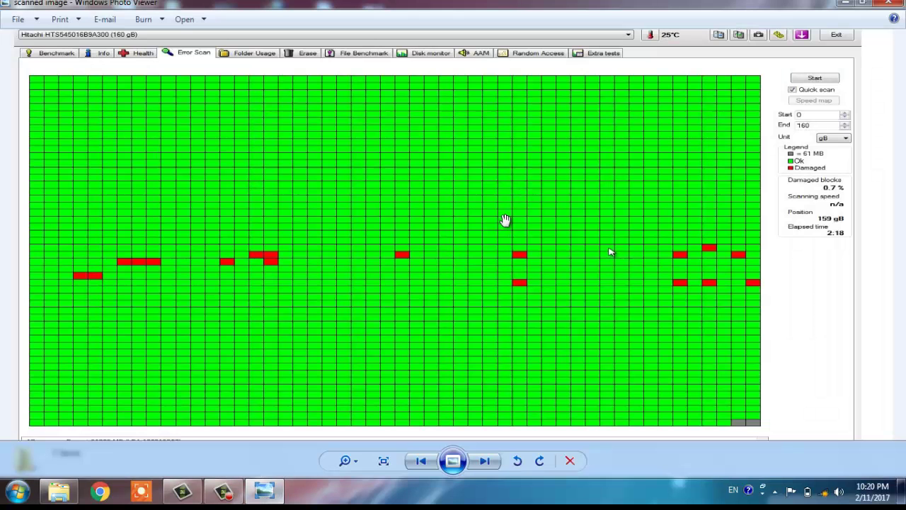
Close Photo Viewer, show the desktop and refresh it
{"action": "left_click", "coordinate": [890, 4]}
{"action": "key", "text": "super+d"}
{"action": "right_click", "coordinate": [494, 176]}
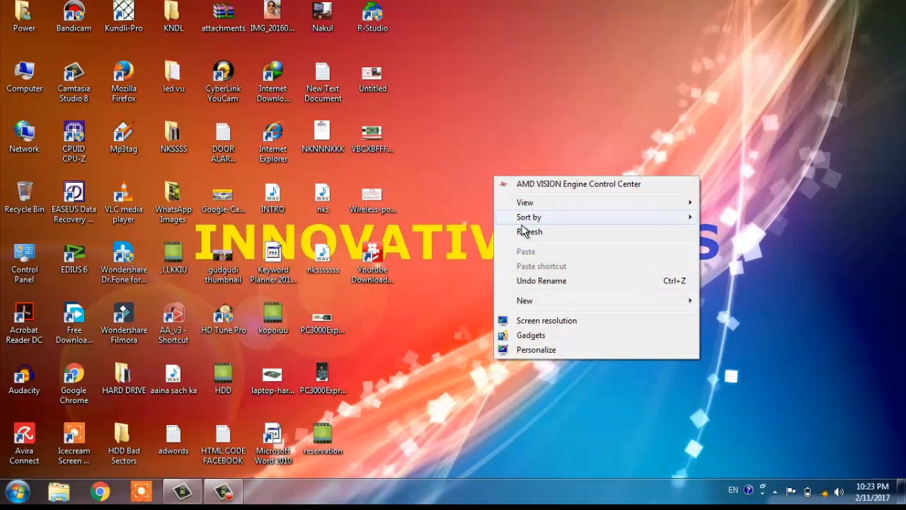
{"action": "left_click", "coordinate": [525, 235]}
{"action": "right_click", "coordinate": [494, 176]}
{"action": "left_click", "coordinate": [526, 232]}
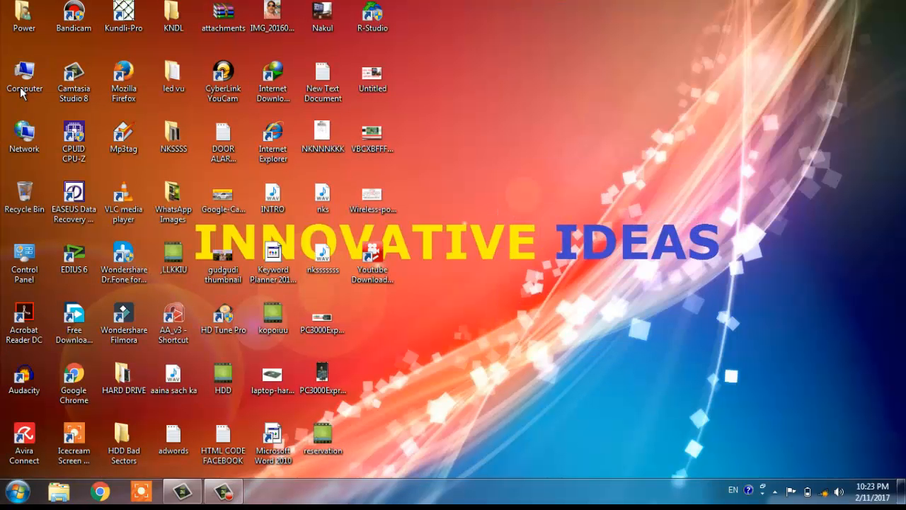
From Computer > Manage, open Storage > Disk Management and maximize the console
{"action": "right_click", "coordinate": [21, 78]}
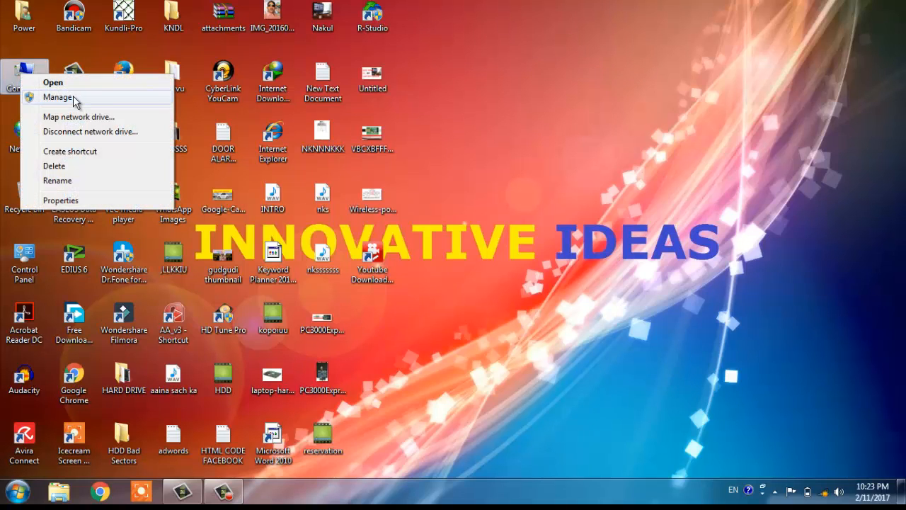
{"action": "left_click", "coordinate": [73, 95]}
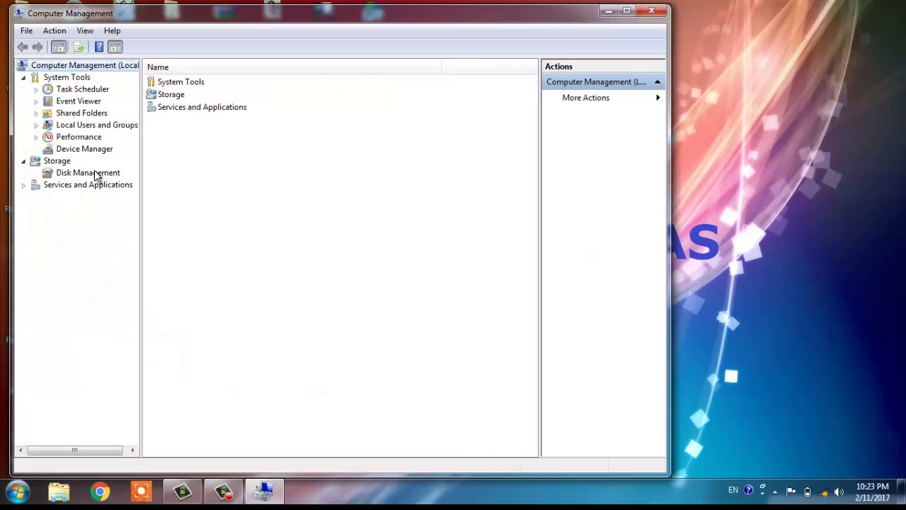
{"action": "left_click", "coordinate": [96, 175]}
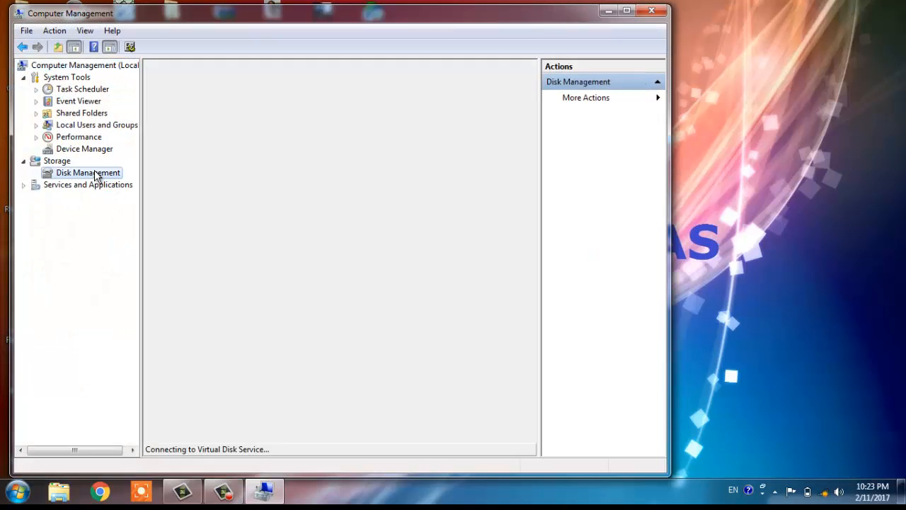
{"action": "left_click", "coordinate": [626, 12]}
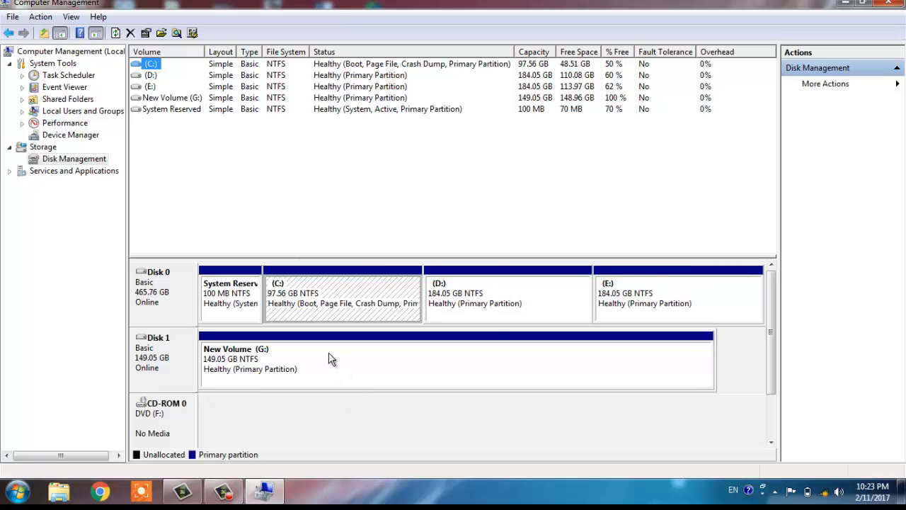
Delete New Volume (G:) on Disk 1, leaving 149.05 GB unallocated, and bring up its options
{"action": "right_click", "coordinate": [329, 356]}
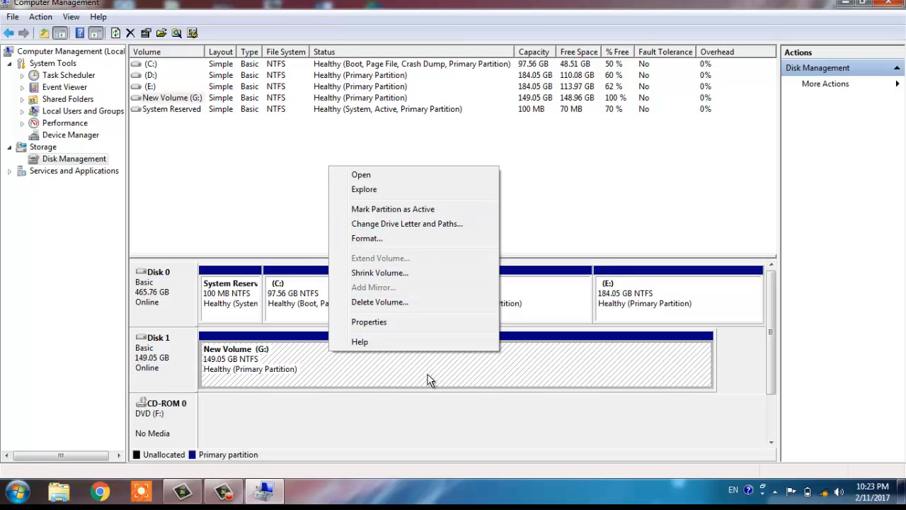
{"action": "left_click", "coordinate": [398, 302]}
{"action": "left_click", "coordinate": [504, 291]}
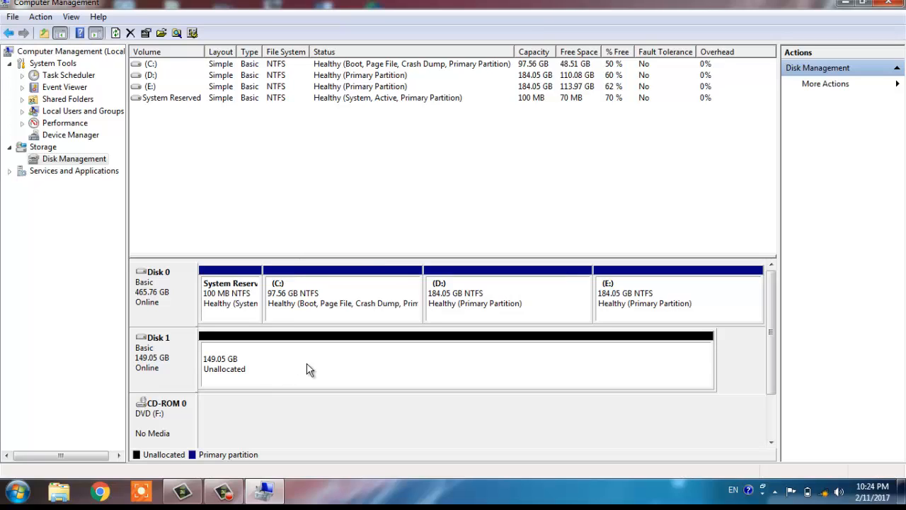
{"action": "right_click", "coordinate": [293, 359]}
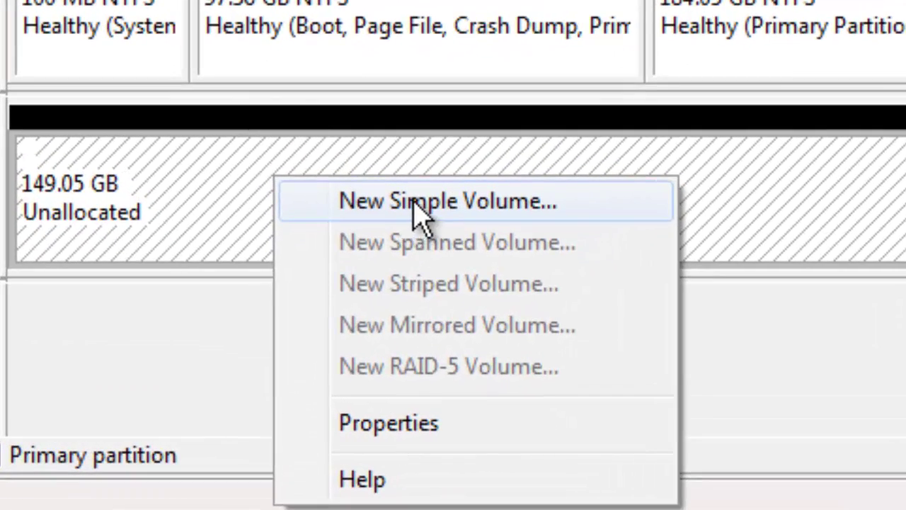
Start a New Simple Volume on Disk 1's unallocated space and set its size to 70000 MB
{"action": "left_click", "coordinate": [365, 297]}
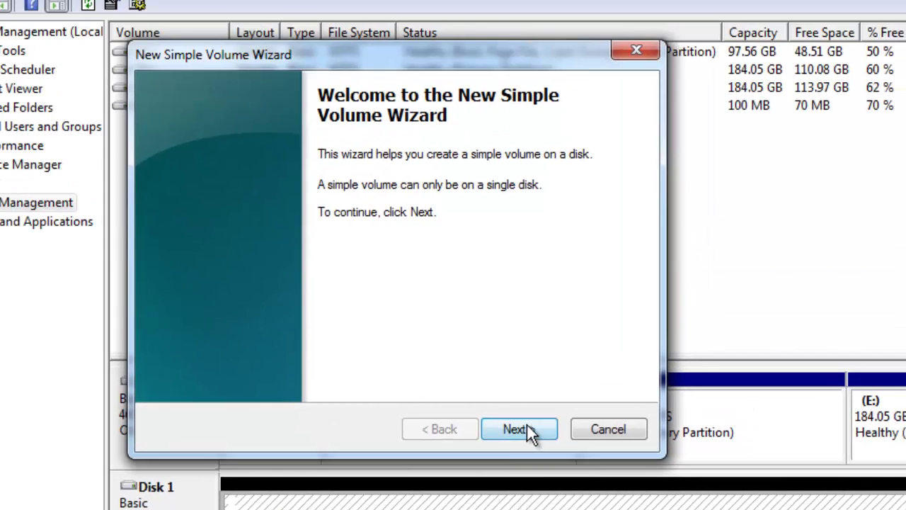
{"action": "left_click", "coordinate": [527, 423]}
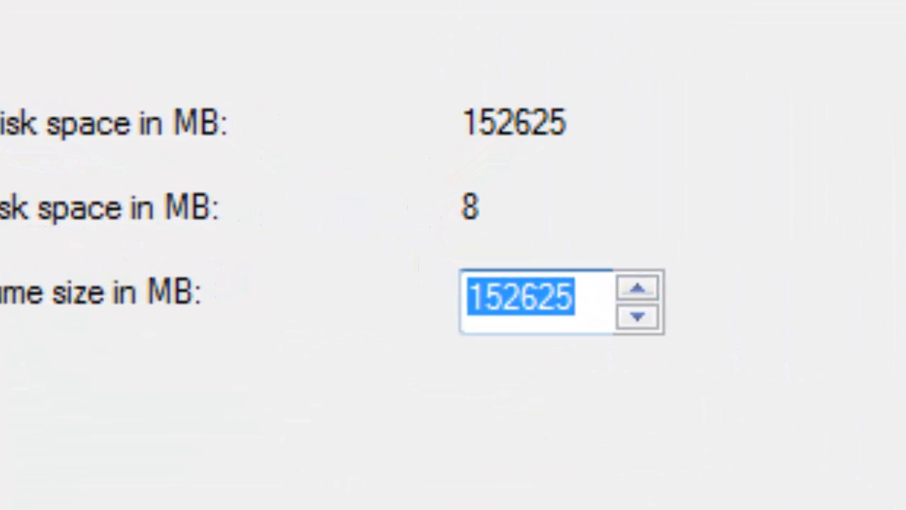
{"action": "key", "text": "super"}
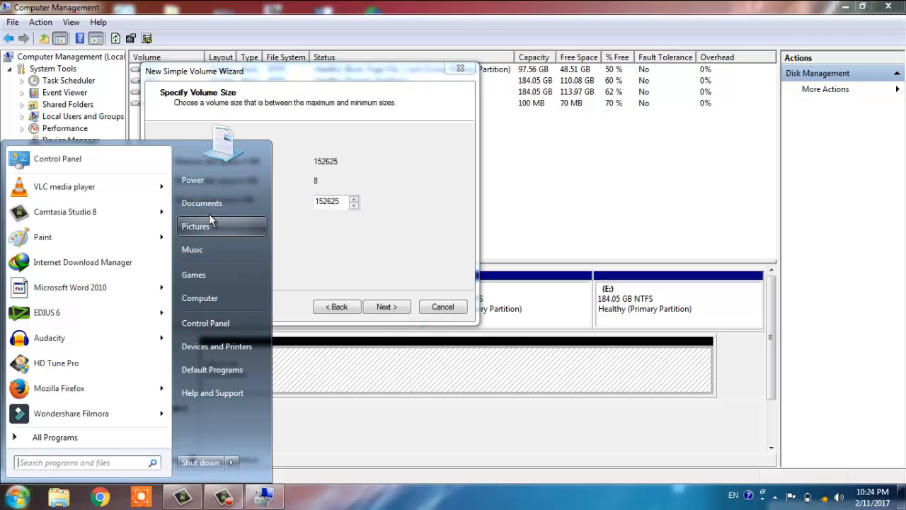
{"action": "right_click", "coordinate": [667, 501]}
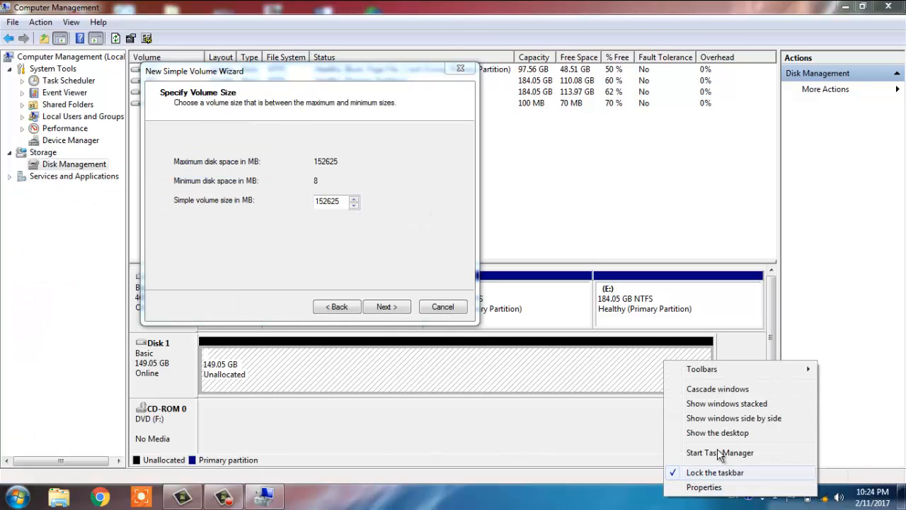
{"action": "left_click", "coordinate": [711, 434]}
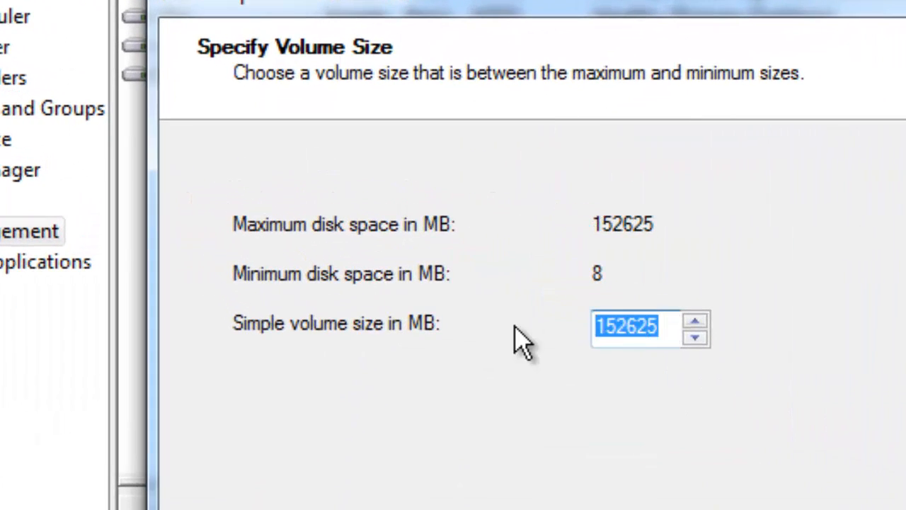
{"action": "type", "text": "70"}
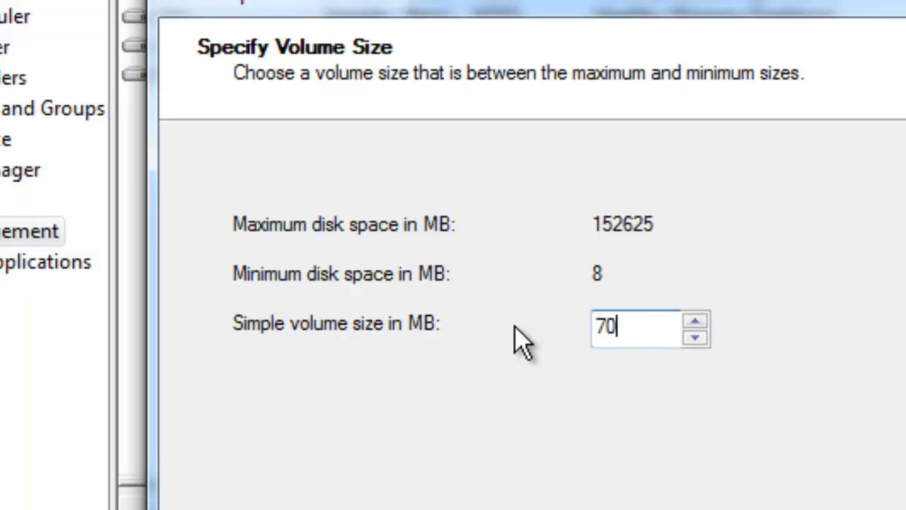
{"action": "type", "text": "000"}
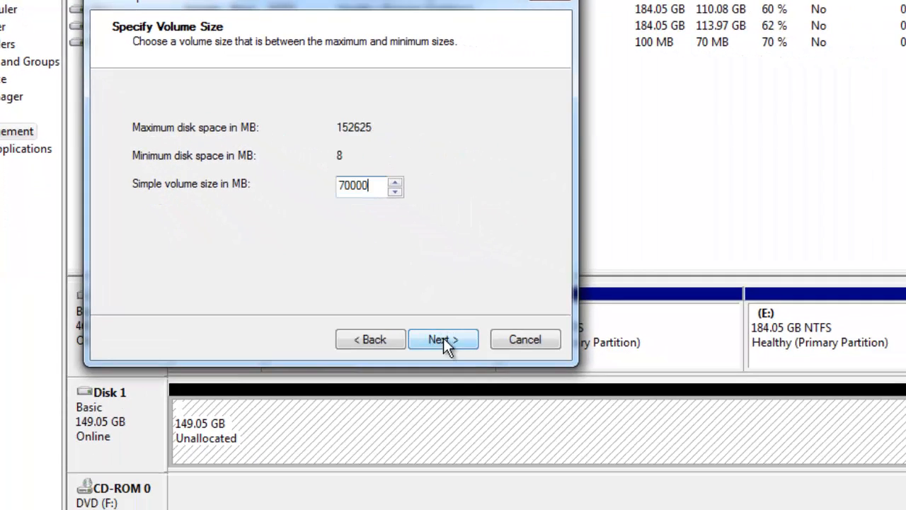
{"action": "left_click", "coordinate": [446, 342]}
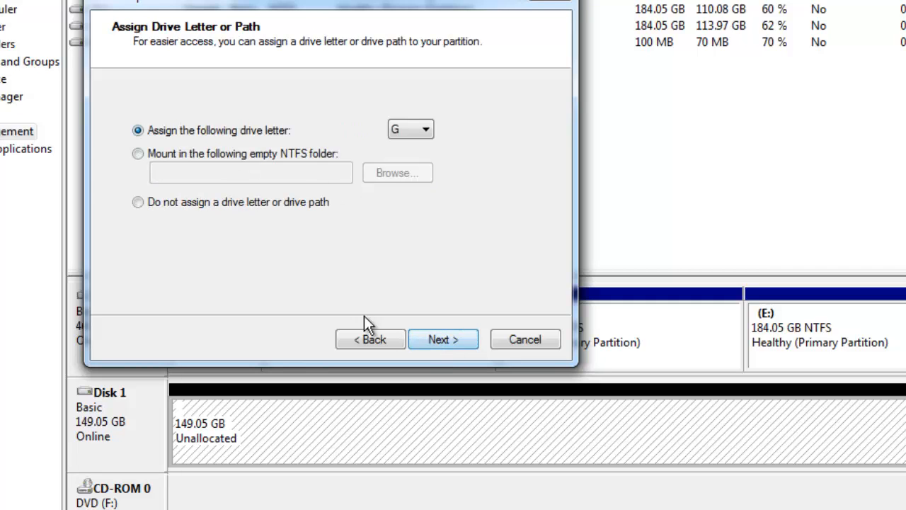
Finish the volume as NTFS quick-formatted New Volume (G:) and check it opens empty in Explorer
{"action": "left_click", "coordinate": [441, 337]}
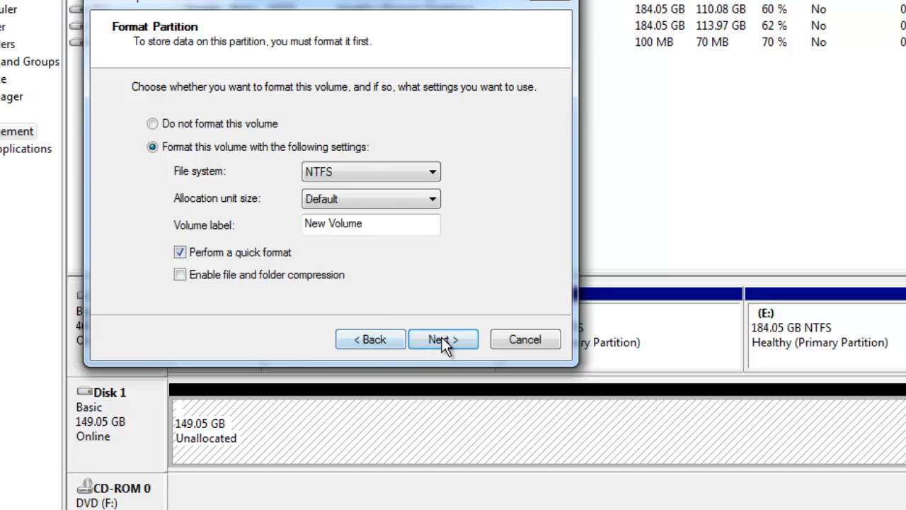
{"action": "left_click", "coordinate": [442, 338]}
{"action": "left_click", "coordinate": [444, 341]}
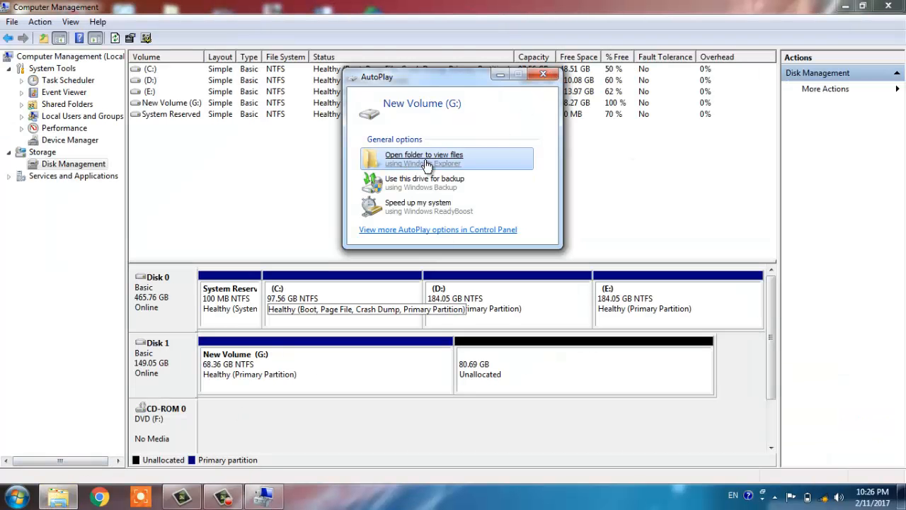
{"action": "left_click", "coordinate": [419, 160]}
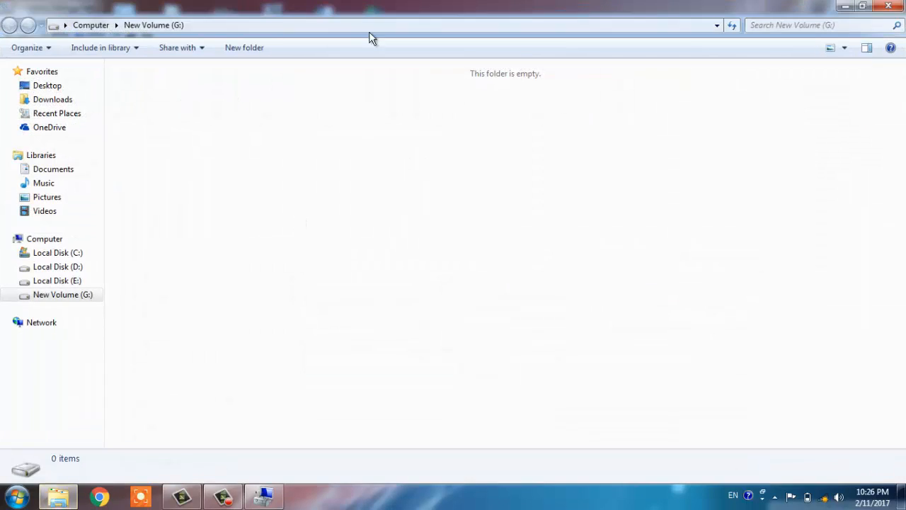
{"action": "left_click", "coordinate": [885, 6]}
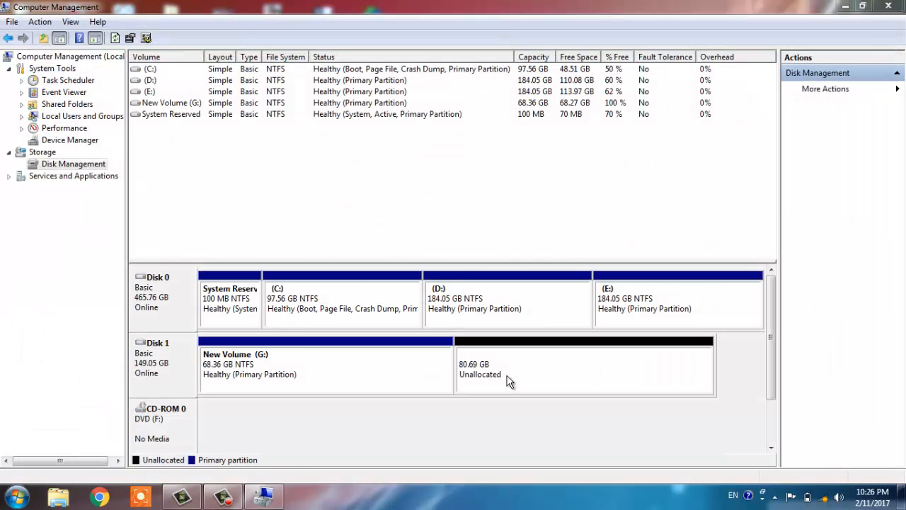
Start a second simple volume on the 80.69 GB unallocated block sized 30000 MB
{"action": "left_click", "coordinate": [527, 380]}
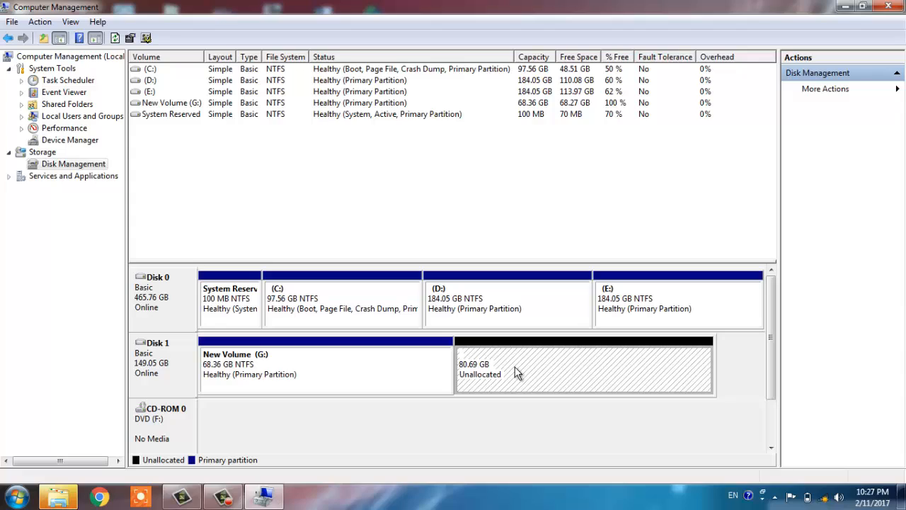
{"action": "right_click", "coordinate": [516, 369]}
{"action": "left_click", "coordinate": [559, 377]}
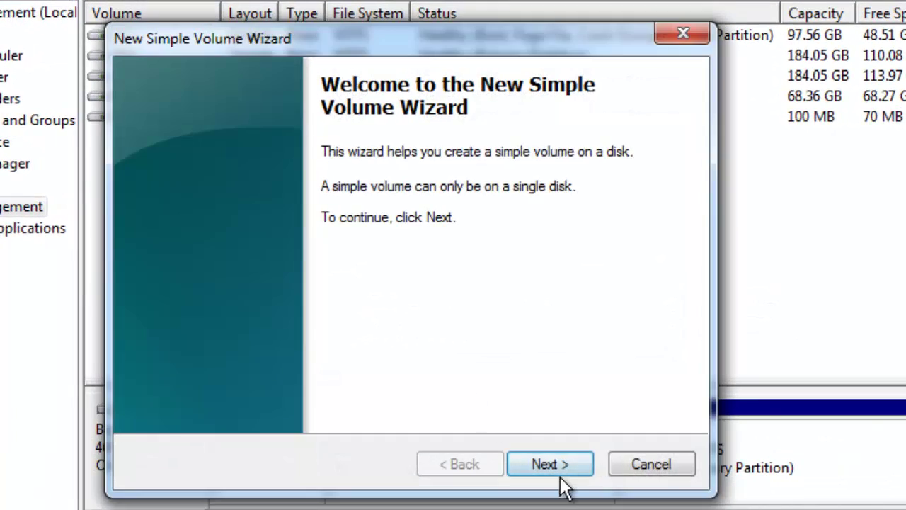
{"action": "left_click", "coordinate": [559, 468]}
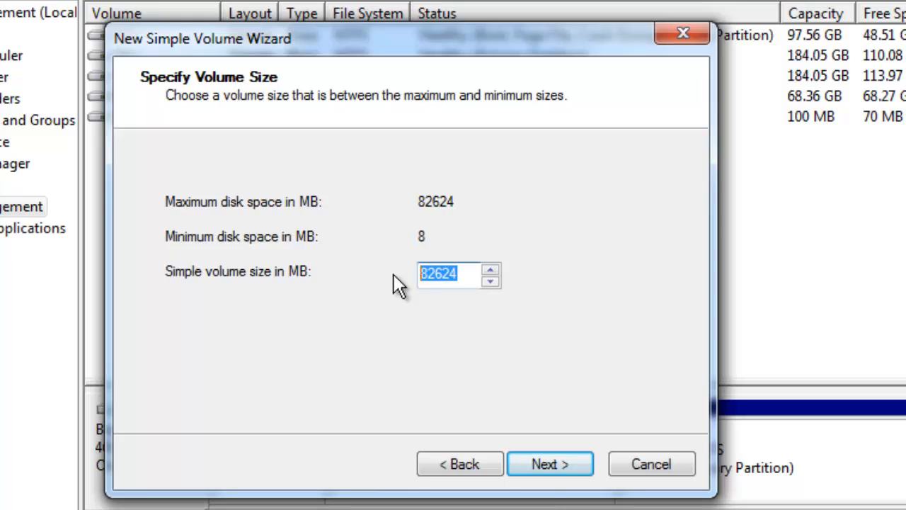
{"action": "type", "text": "3000"}
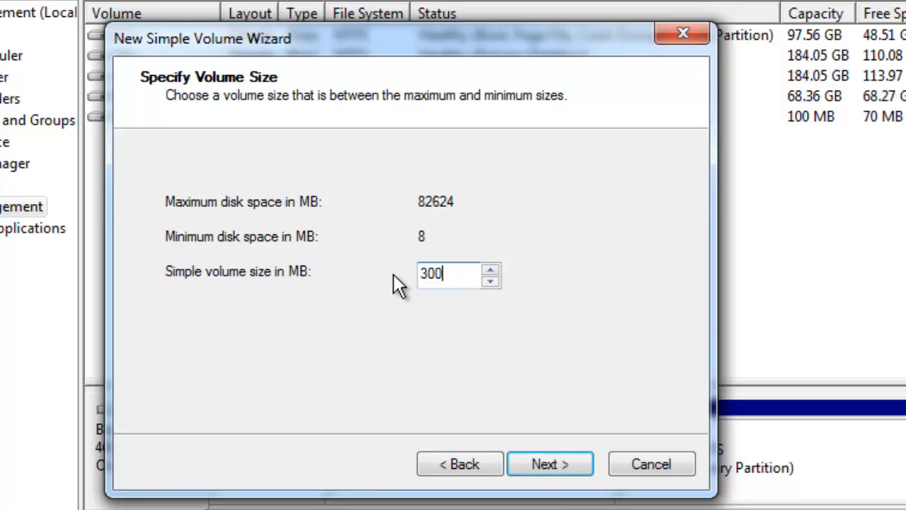
{"action": "type", "text": "0"}
{"action": "left_click", "coordinate": [550, 456]}
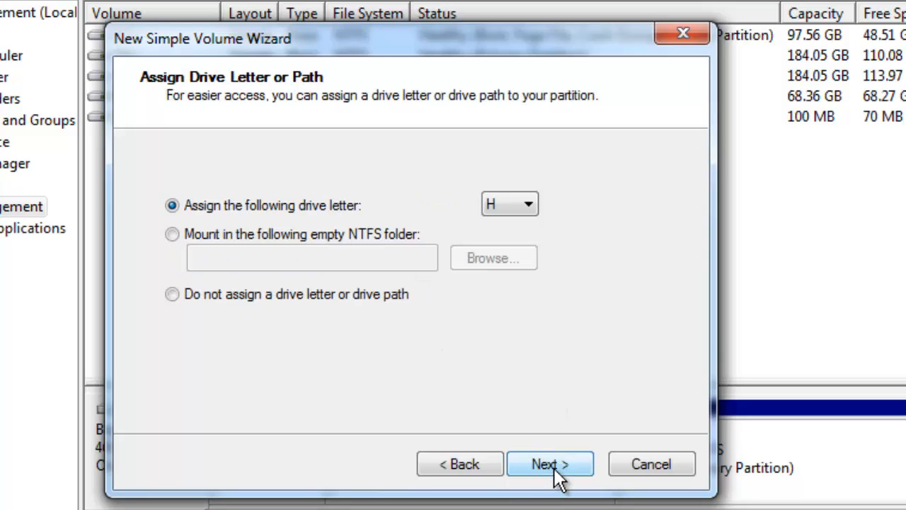
Keep drive letter H and finish the 30000 MB volume as an unformatted RAW partition
{"action": "left_click", "coordinate": [559, 475]}
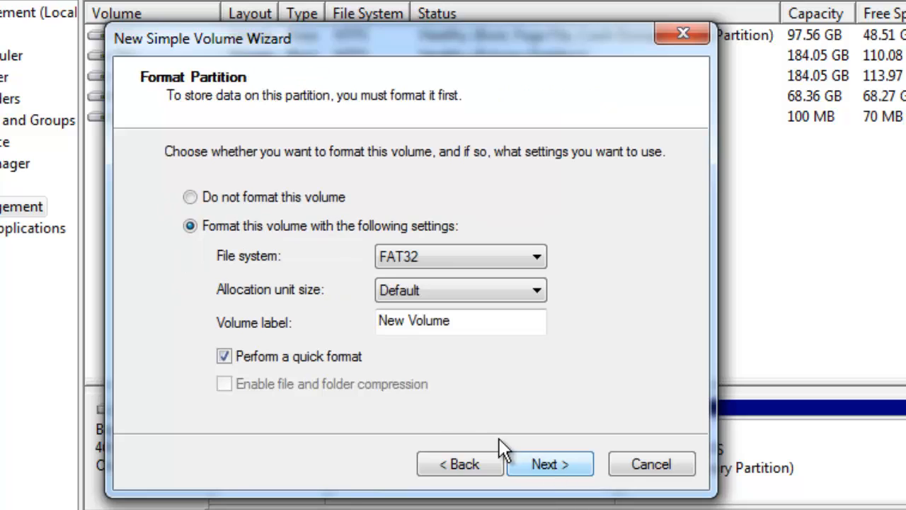
{"action": "left_click", "coordinate": [209, 200]}
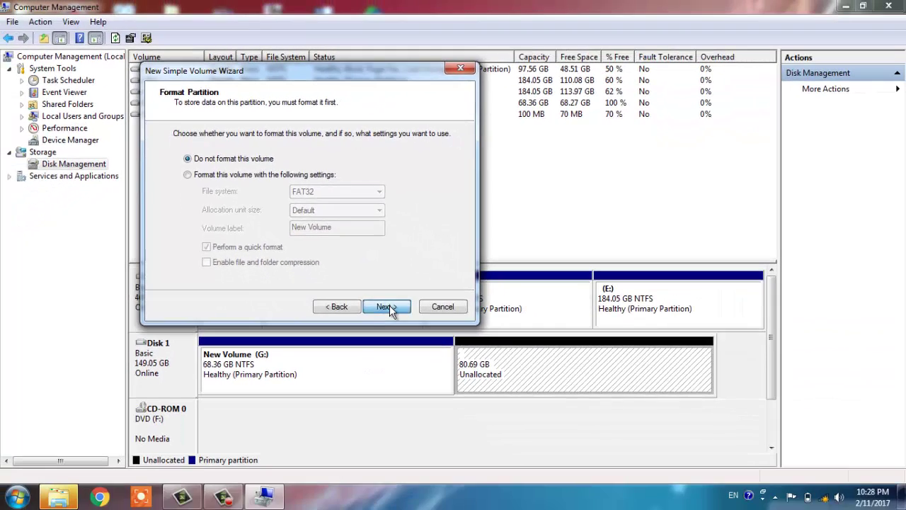
{"action": "left_click", "coordinate": [389, 306]}
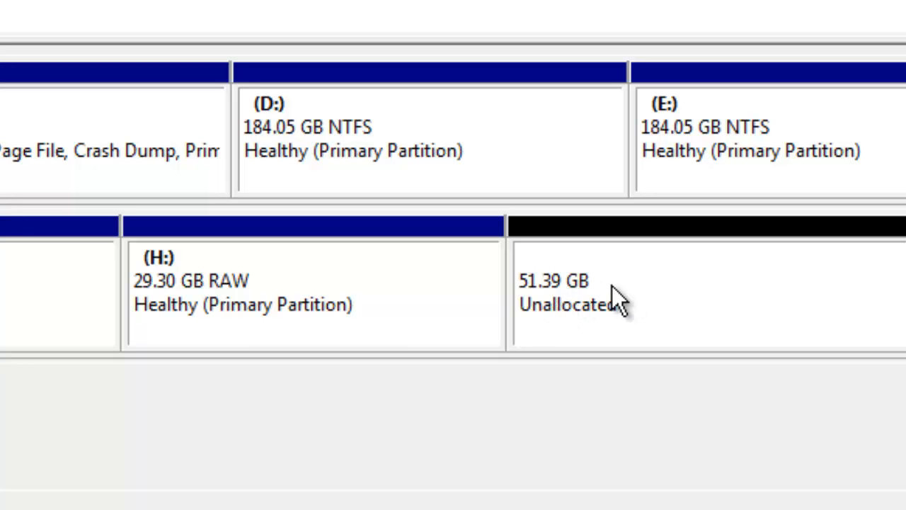
Create NTFS quick-formatted New Volume (I:) from the full remaining 52624 MB
{"action": "right_click", "coordinate": [611, 285]}
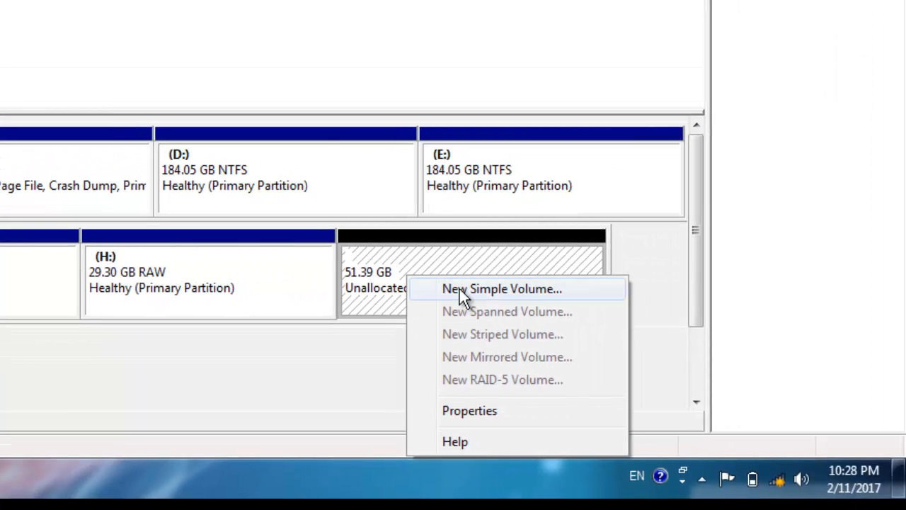
{"action": "left_click", "coordinate": [460, 289]}
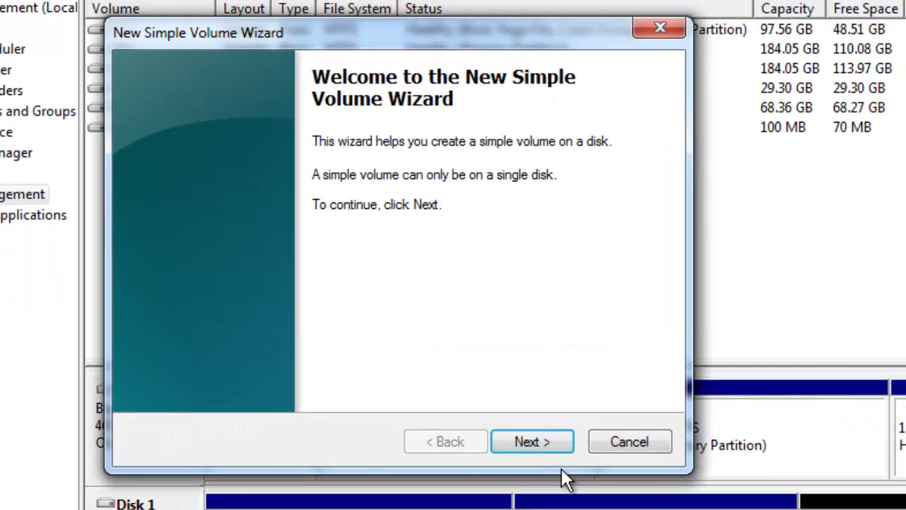
{"action": "left_click", "coordinate": [530, 436]}
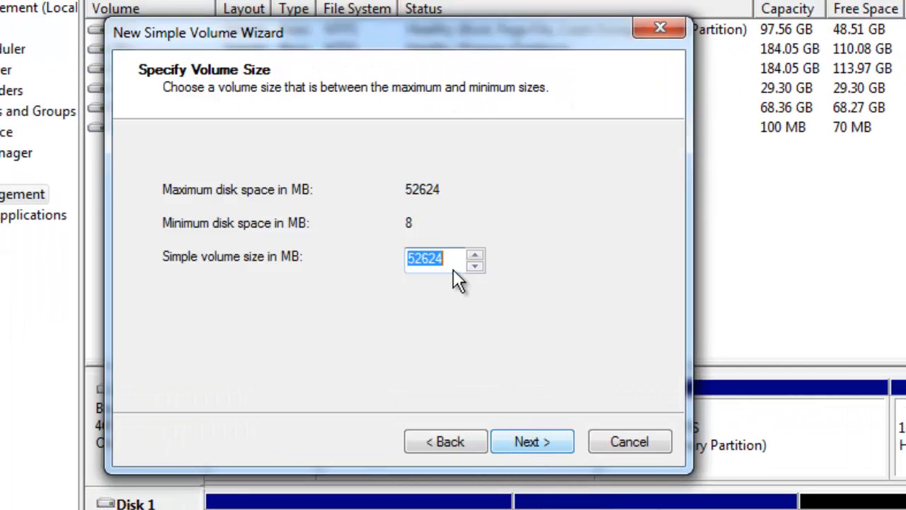
{"action": "left_click", "coordinate": [551, 434]}
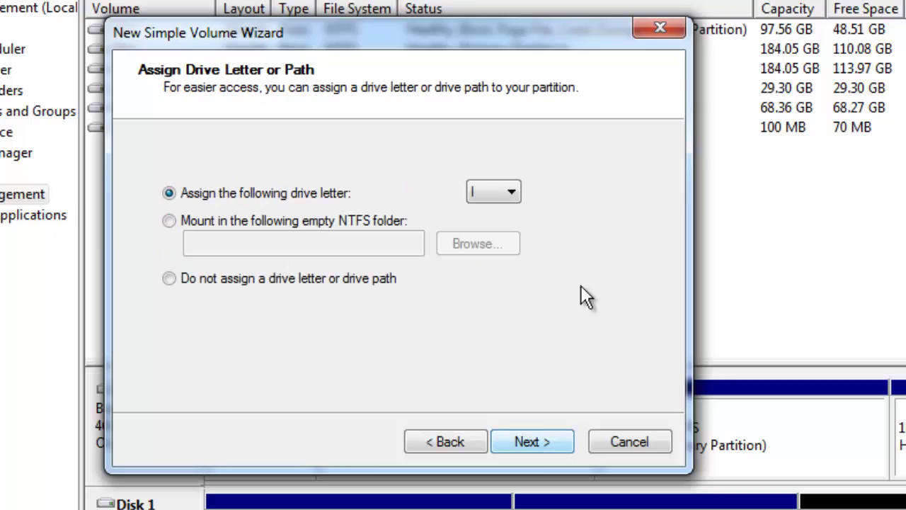
{"action": "left_click", "coordinate": [541, 444]}
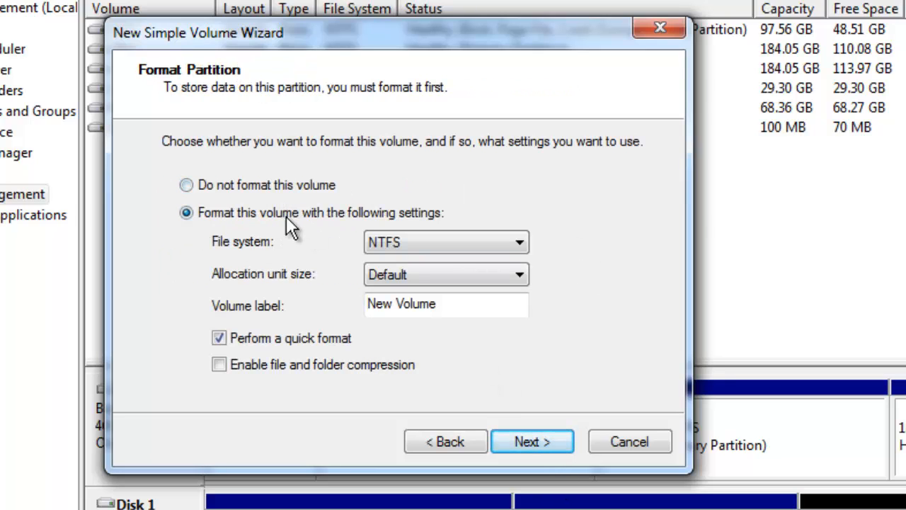
{"action": "left_click", "coordinate": [541, 444]}
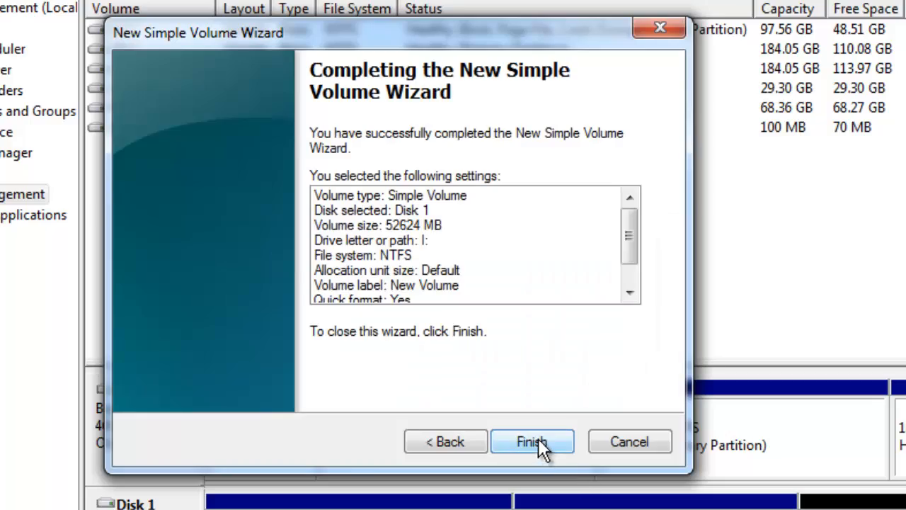
{"action": "left_click", "coordinate": [539, 435]}
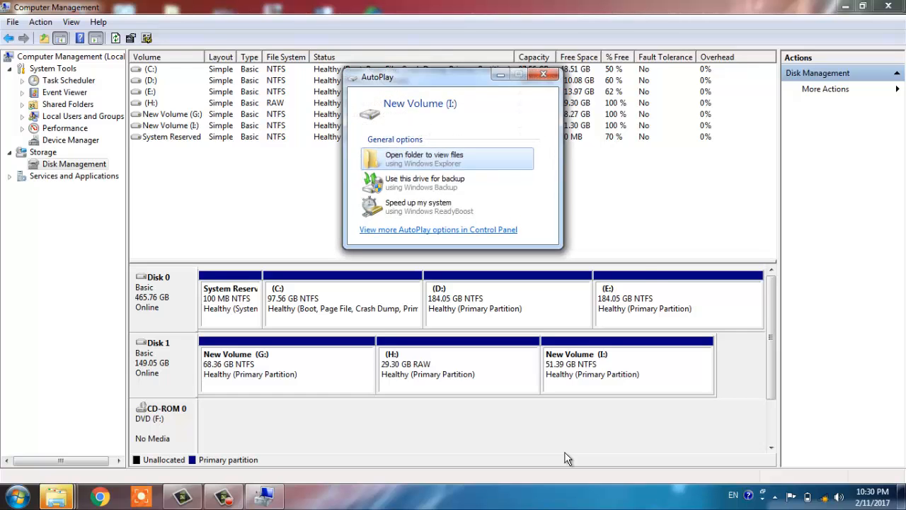
Dismiss the AutoPlay popup and minimize Computer Management to reach the desktop
{"action": "left_click", "coordinate": [607, 374]}
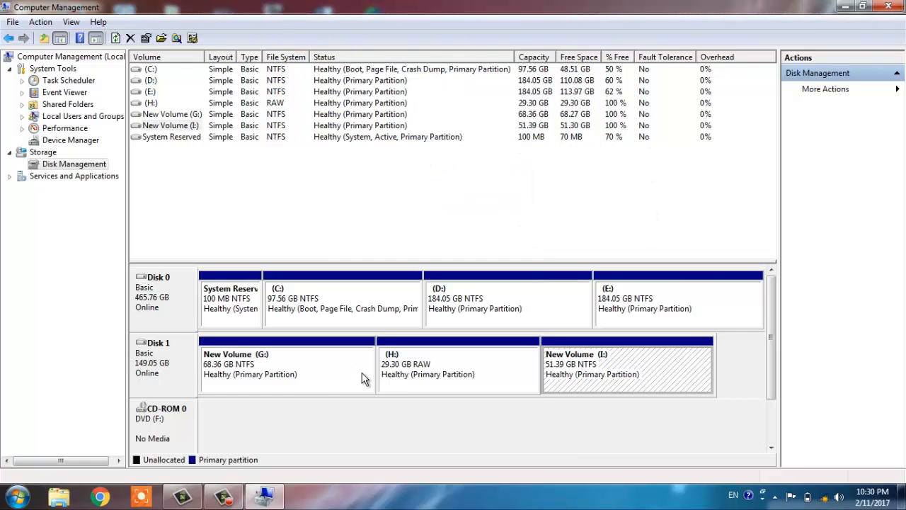
{"action": "left_click", "coordinate": [307, 372]}
{"action": "left_click", "coordinate": [623, 373]}
{"action": "left_click", "coordinate": [844, 6]}
{"action": "left_click", "coordinate": [24, 80]}
Check Local Disk (H:) properties in Computer, confirming no file system and 0 bytes
{"action": "double_click", "coordinate": [24, 81]}
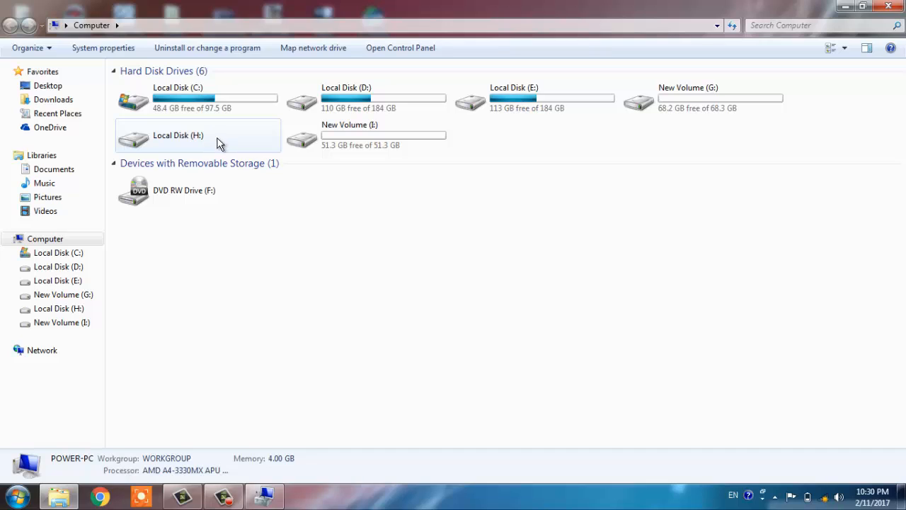
{"action": "right_click", "coordinate": [172, 132]}
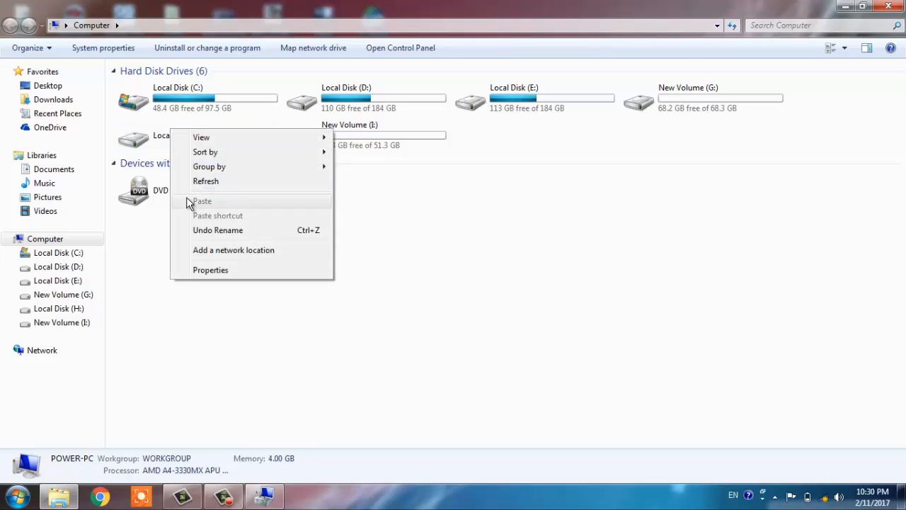
{"action": "right_click", "coordinate": [159, 138]}
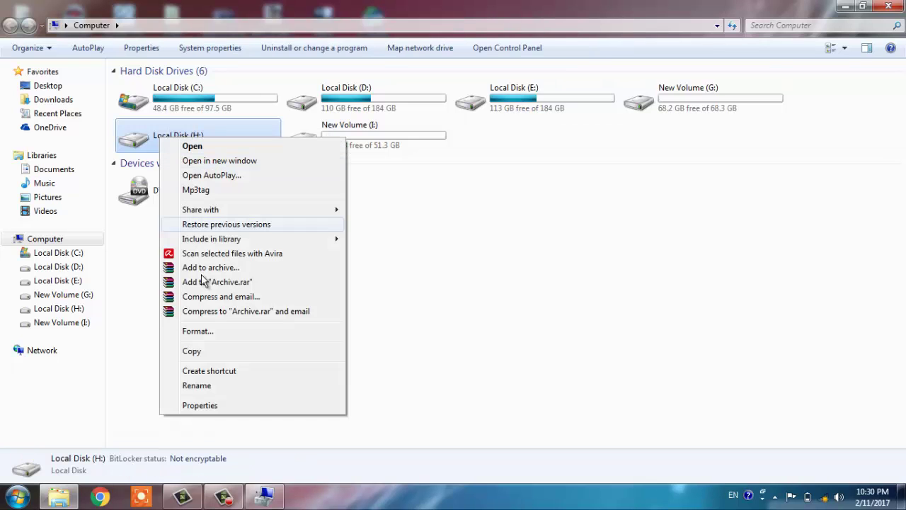
{"action": "left_click", "coordinate": [205, 405]}
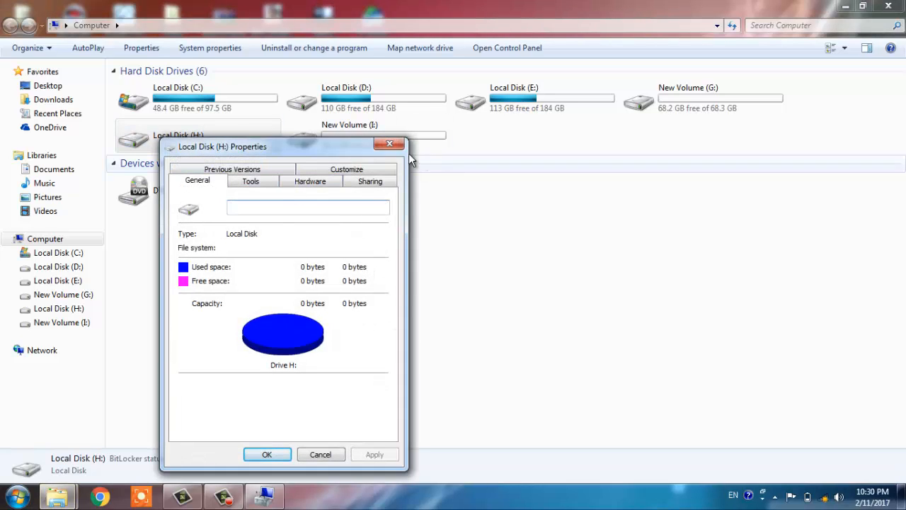
{"action": "left_click", "coordinate": [390, 145]}
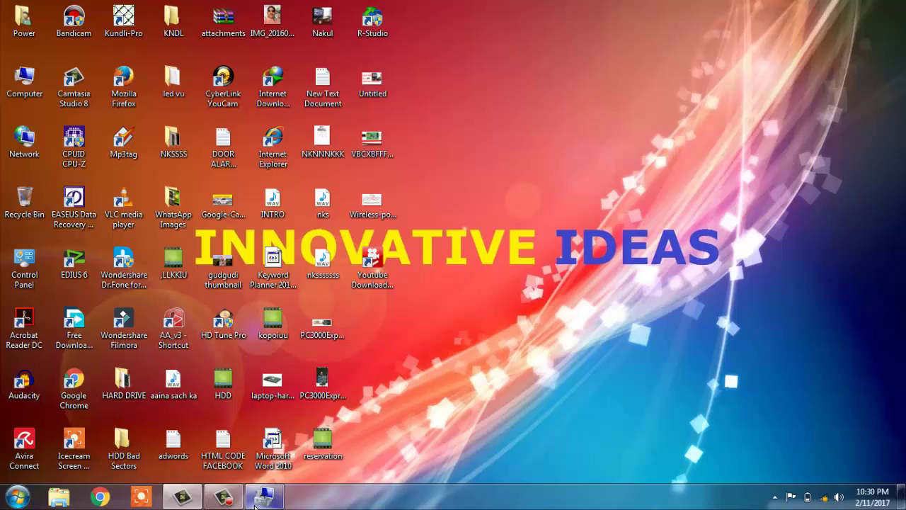
Delete the 29.30 GB RAW (H:) volume, leaving it unallocated between G: and I:
{"action": "left_click", "coordinate": [255, 504]}
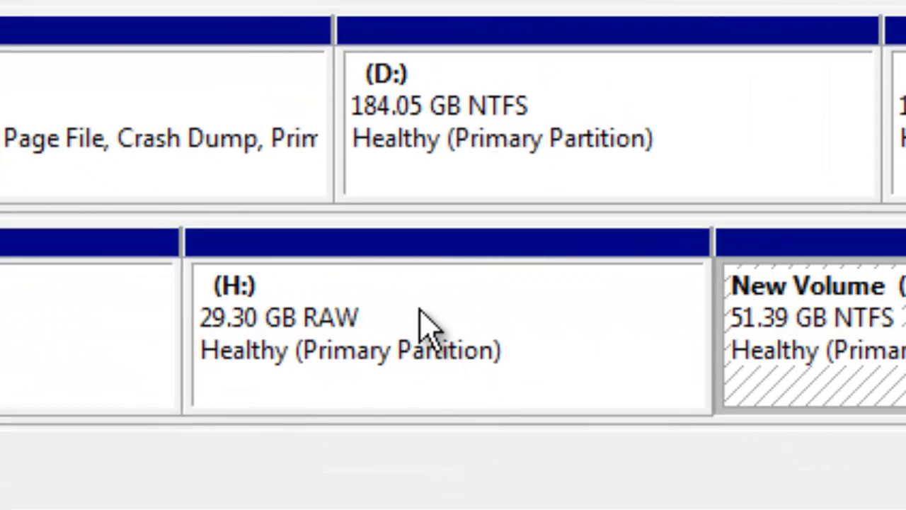
{"action": "left_click", "coordinate": [420, 312]}
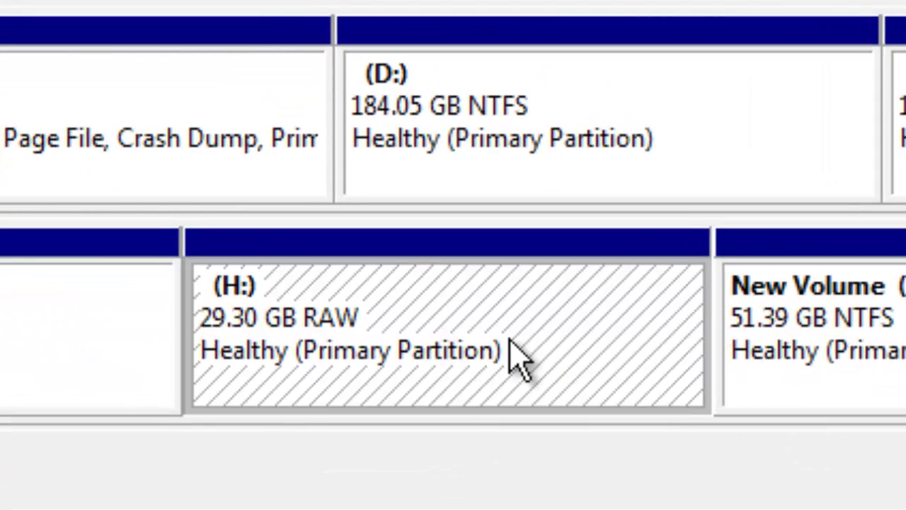
{"action": "right_click", "coordinate": [430, 300]}
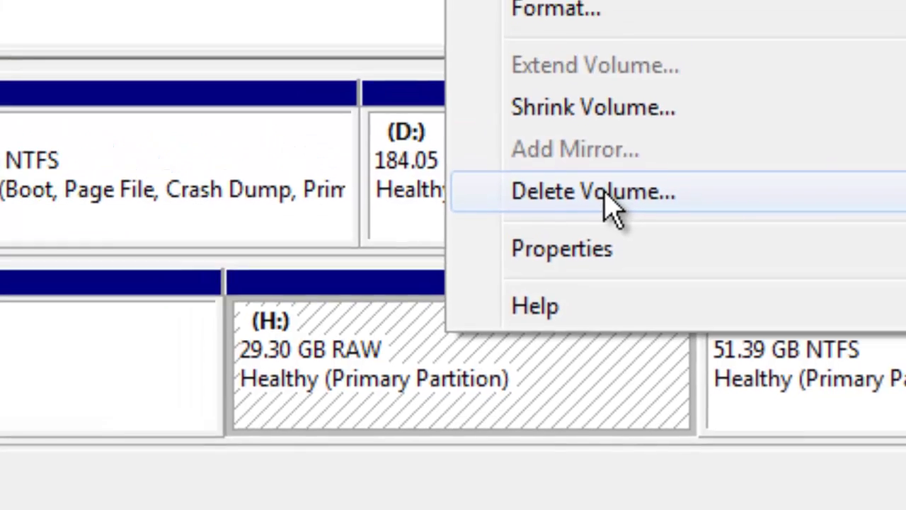
{"action": "left_click", "coordinate": [609, 145]}
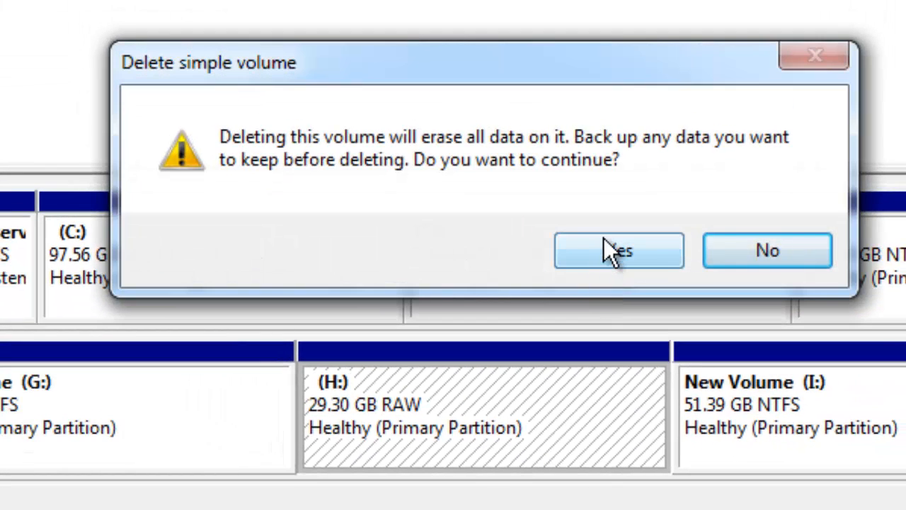
{"action": "left_click", "coordinate": [605, 249]}
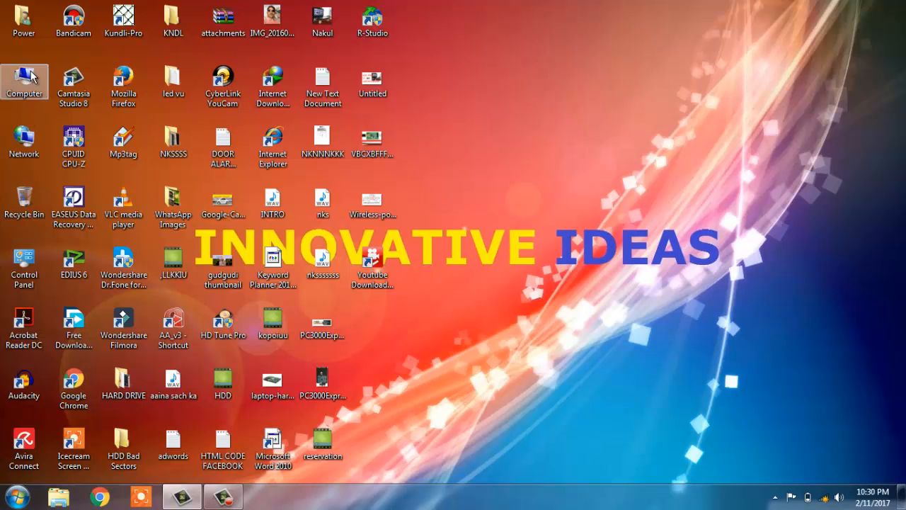
Browse Computer's drive list, opening New Volume (G:) and (I:) to see they are empty
{"action": "double_click", "coordinate": [32, 76]}
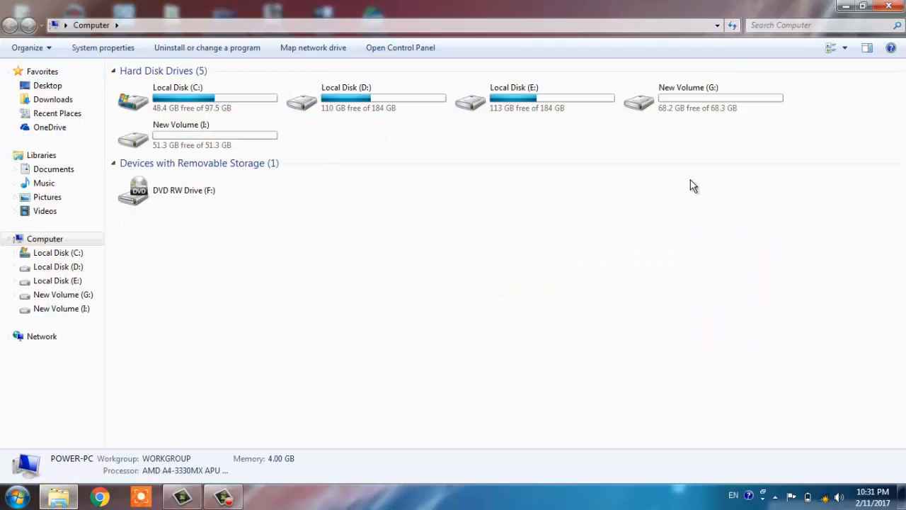
{"action": "left_click", "coordinate": [698, 104]}
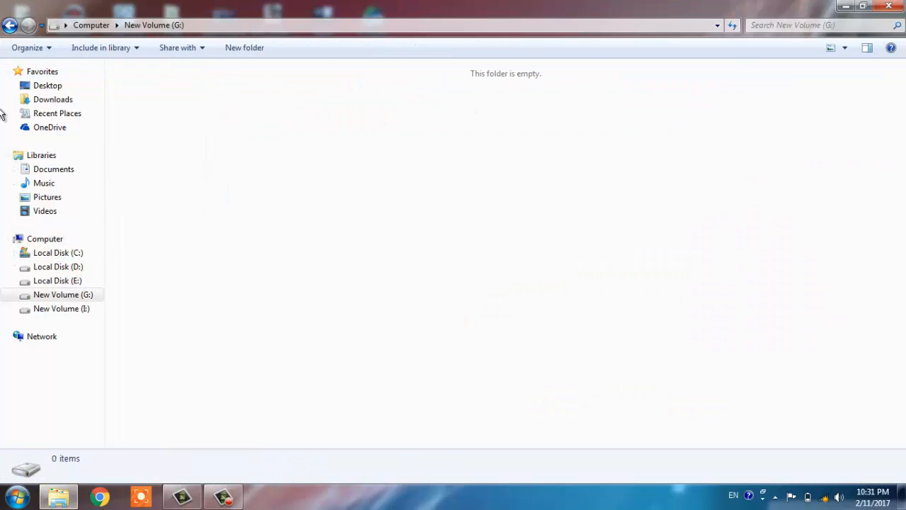
{"action": "left_click", "coordinate": [9, 25]}
{"action": "left_click", "coordinate": [228, 142]}
{"action": "double_click", "coordinate": [228, 141]}
{"action": "left_click", "coordinate": [9, 25]}
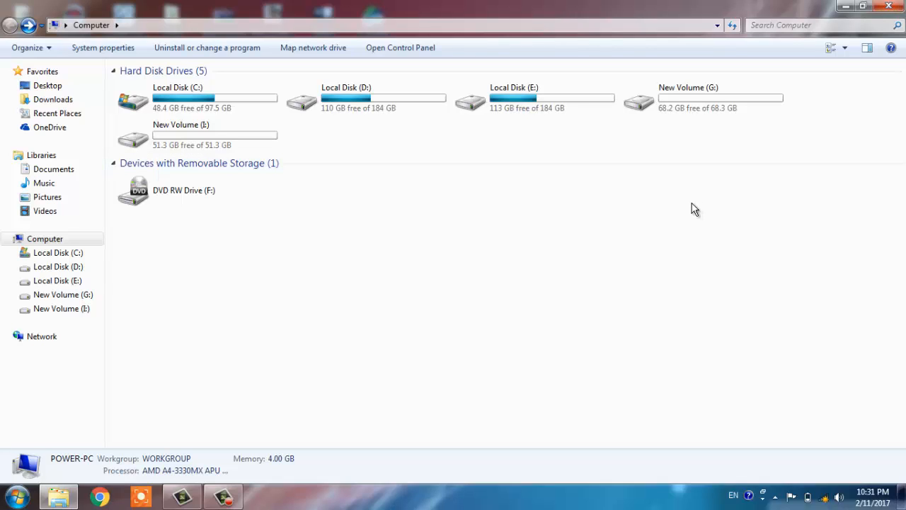
Recheck G: and I: details and contents, confirming H: no longer appears
{"action": "left_click", "coordinate": [699, 103]}
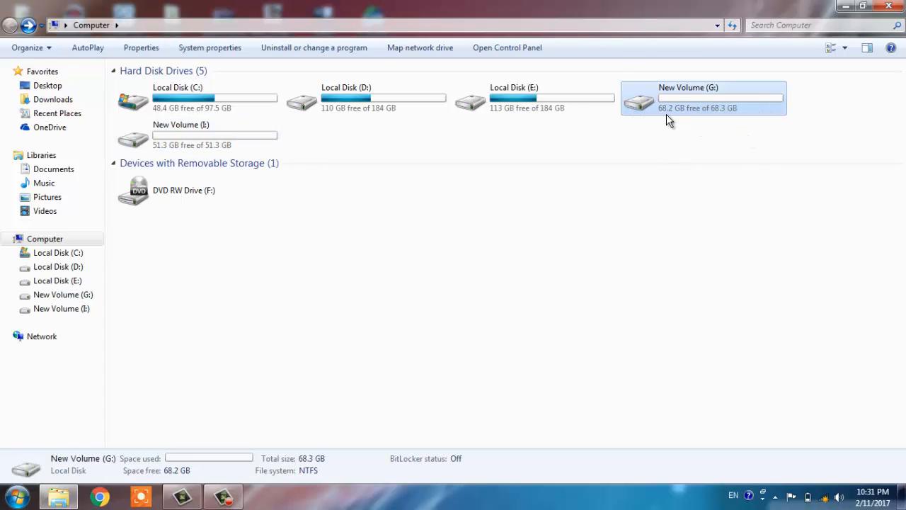
{"action": "left_click", "coordinate": [182, 135]}
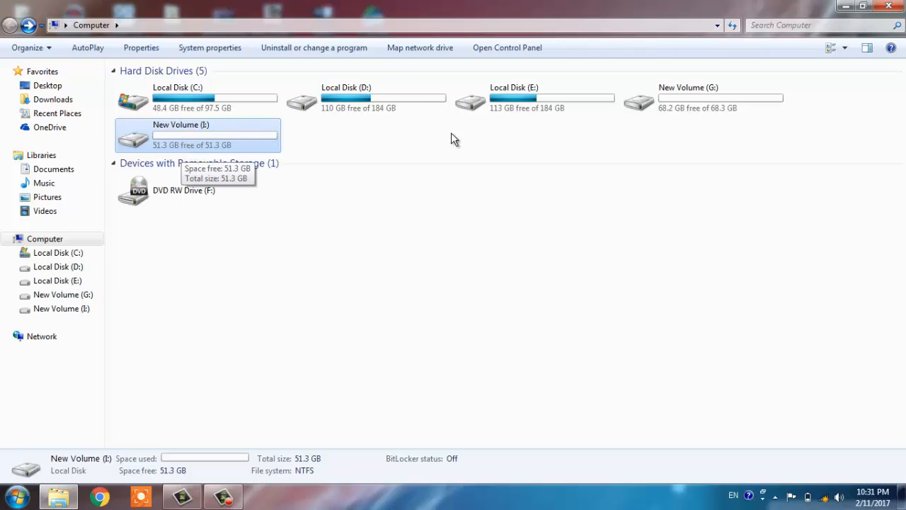
{"action": "double_click", "coordinate": [656, 106]}
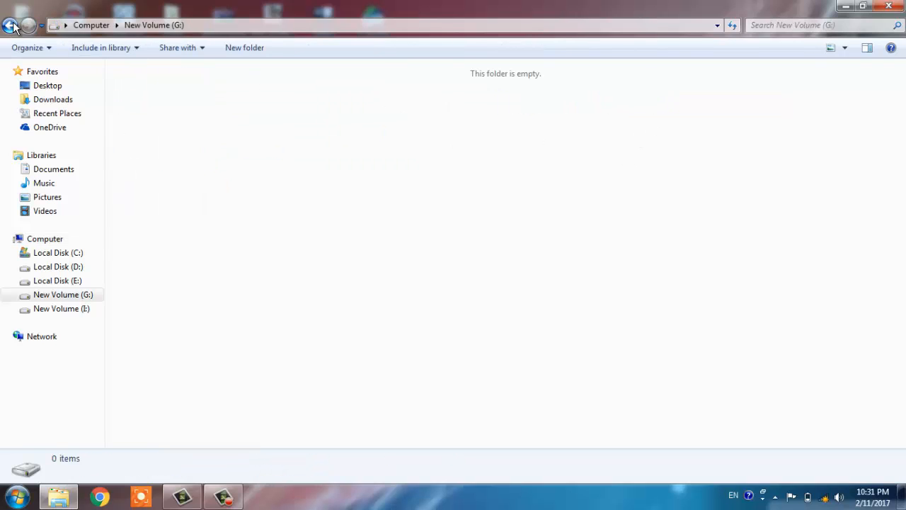
{"action": "left_click", "coordinate": [10, 25]}
{"action": "double_click", "coordinate": [190, 145]}
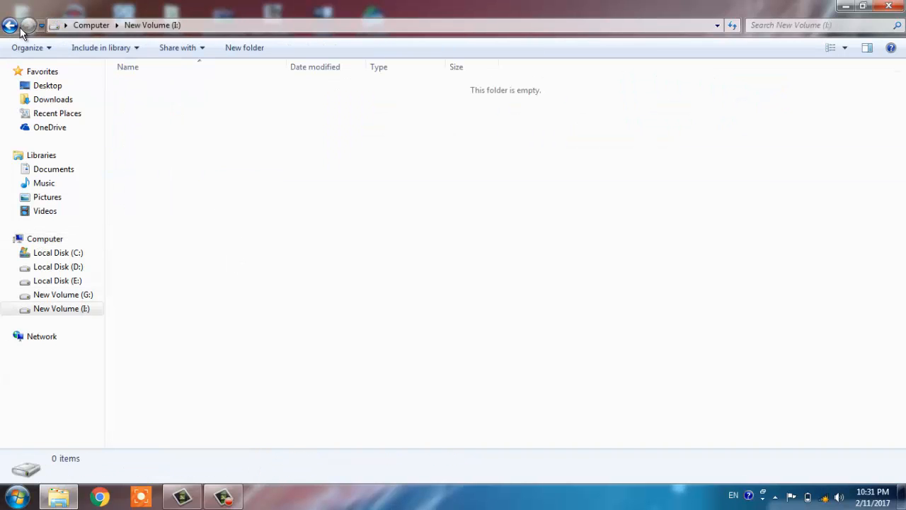
{"action": "key", "text": "BackSpace"}
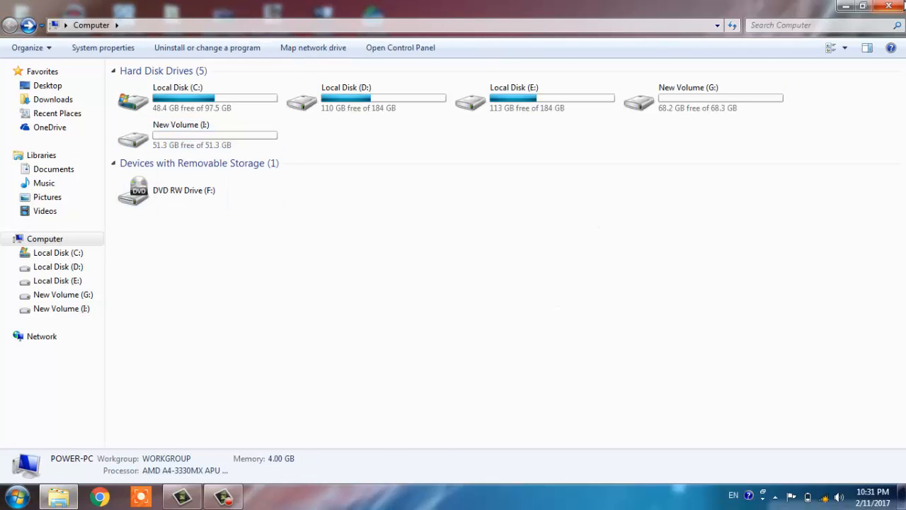
Close Explorer and bring Computer Management back on screen
{"action": "left_click", "coordinate": [897, 6]}
{"action": "right_click", "coordinate": [448, 103]}
{"action": "left_click", "coordinate": [484, 159]}
{"action": "left_click", "coordinate": [23, 80]}
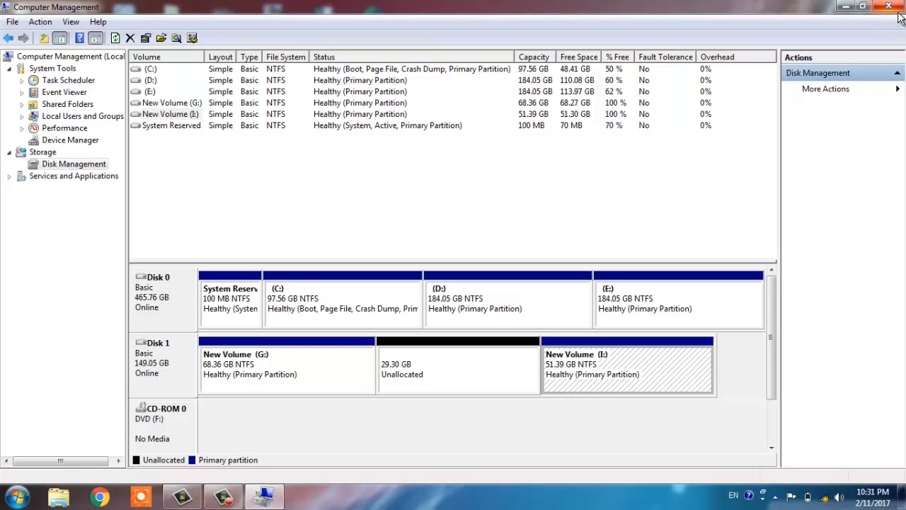
Close Computer Management and refresh the desktop icons twice
{"action": "left_click", "coordinate": [889, 7]}
{"action": "right_click", "coordinate": [488, 132]}
{"action": "left_click", "coordinate": [524, 188]}
{"action": "right_click", "coordinate": [507, 157]}
{"action": "left_click", "coordinate": [541, 209]}
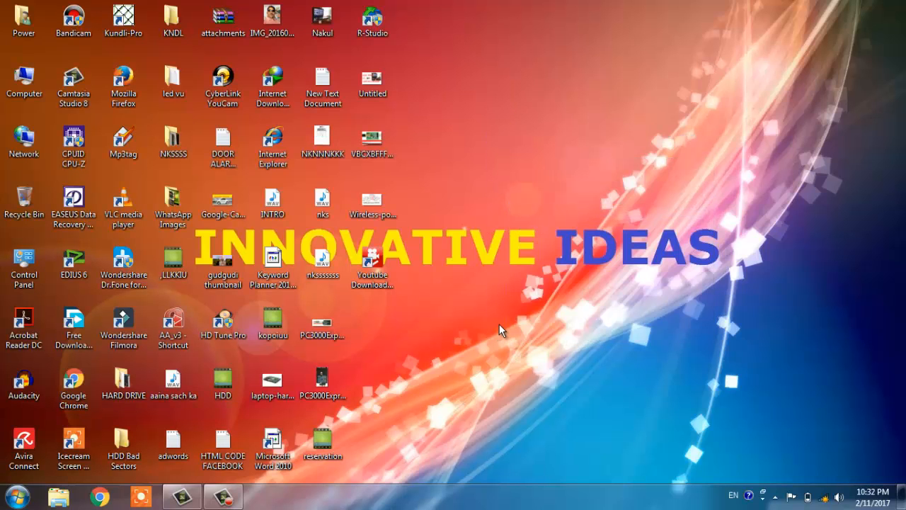
{"action": "right_click", "coordinate": [569, 261]}
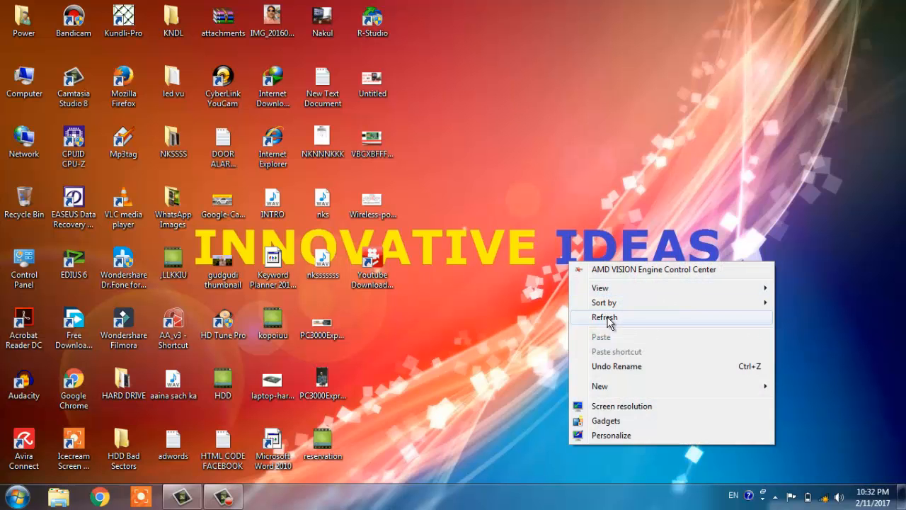
{"action": "left_click", "coordinate": [605, 318]}
{"action": "right_click", "coordinate": [545, 192]}
{"action": "left_click", "coordinate": [582, 249]}
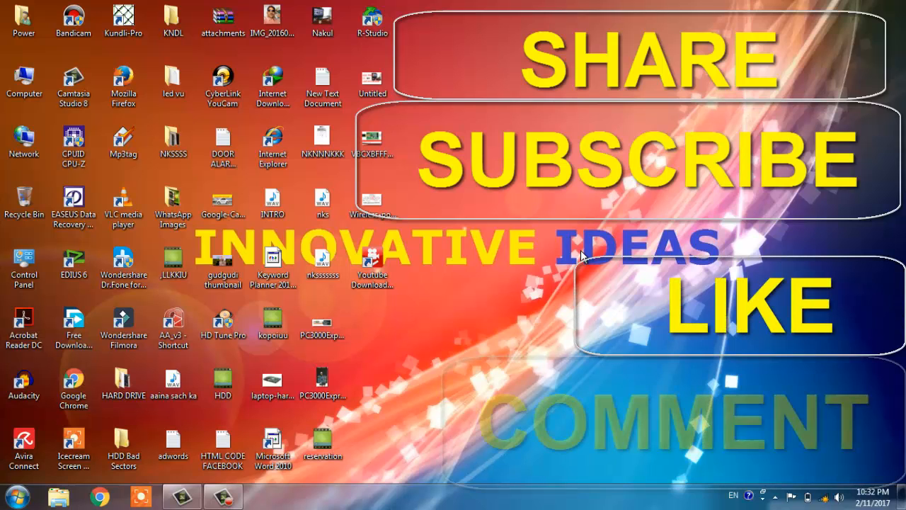
{"action": "right_click", "coordinate": [501, 179]}
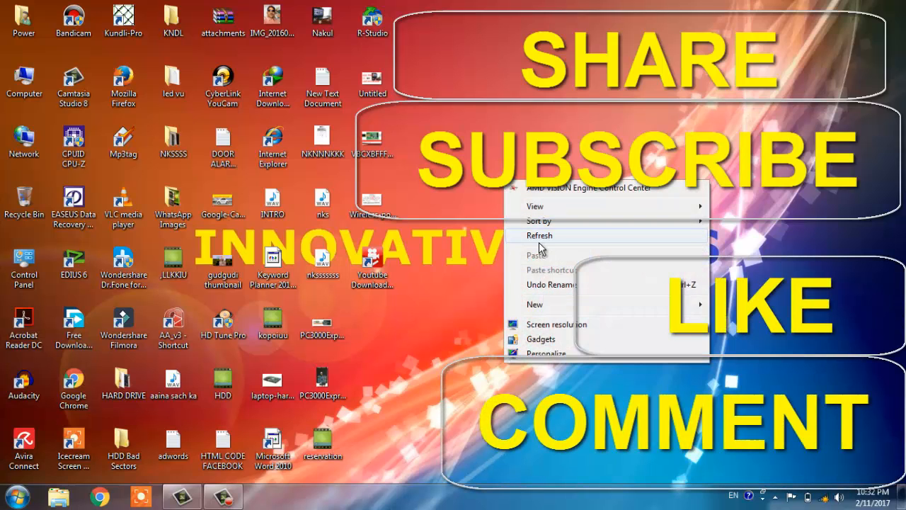
{"action": "left_click", "coordinate": [518, 139]}
{"action": "right_click", "coordinate": [518, 139]}
{"action": "left_click", "coordinate": [586, 200]}
{"action": "right_click", "coordinate": [538, 145]}
{"action": "left_click", "coordinate": [569, 202]}
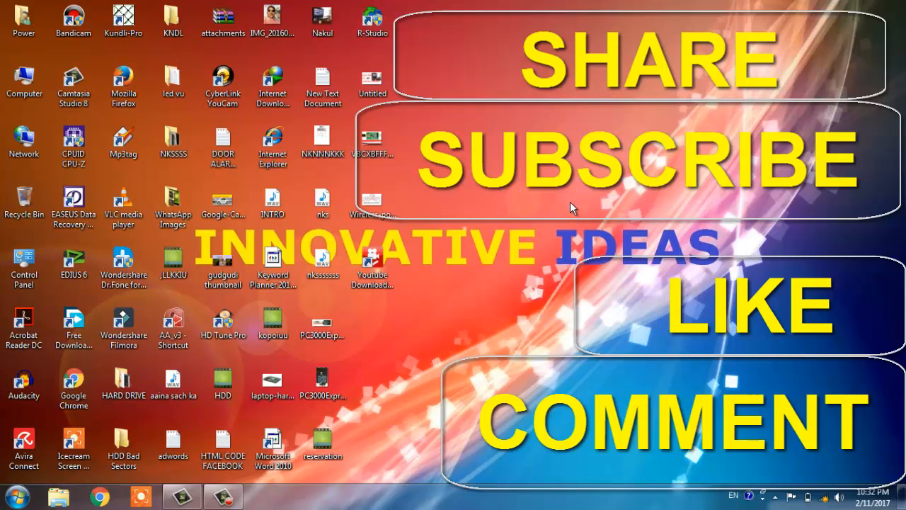